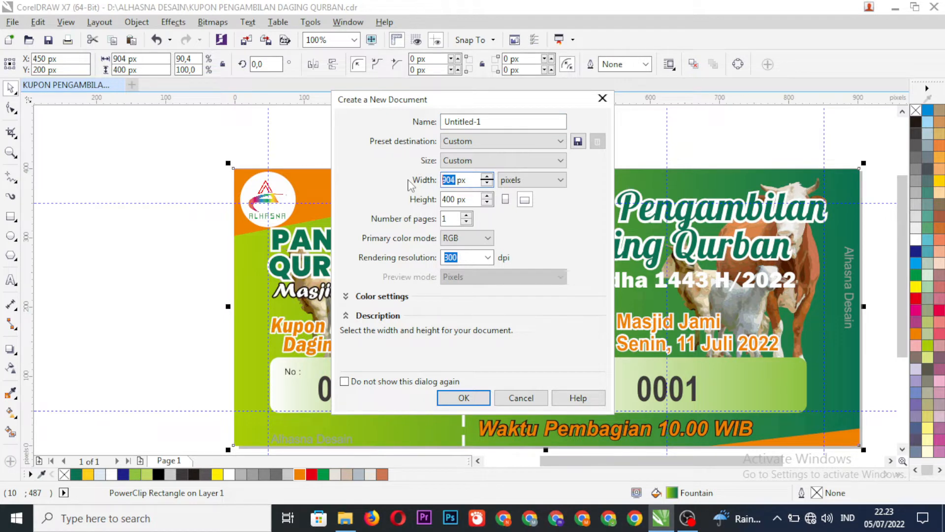
Step: Create a new 904 x 400 px document with RGB color mode and 300 dpi rendering resolution
{"action": "type", "text": "904"}
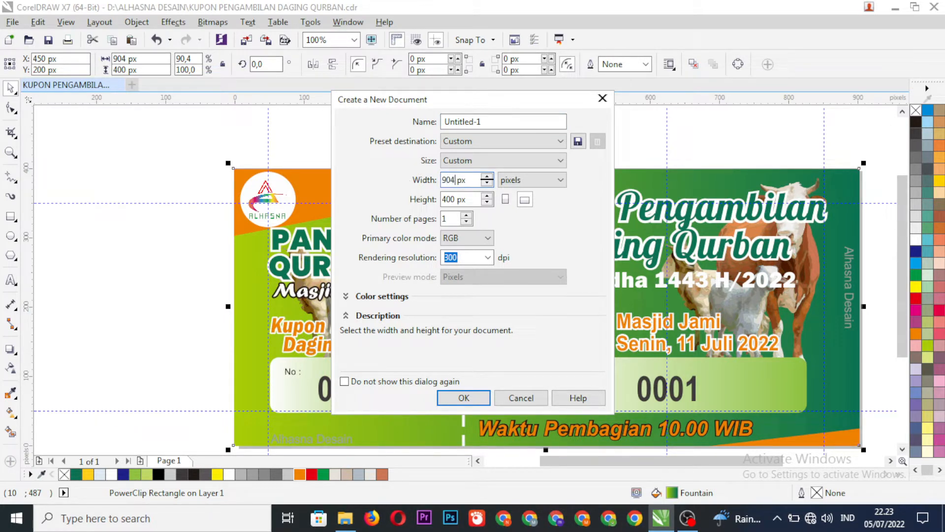
{"action": "double_click", "coordinate": [454, 199]}
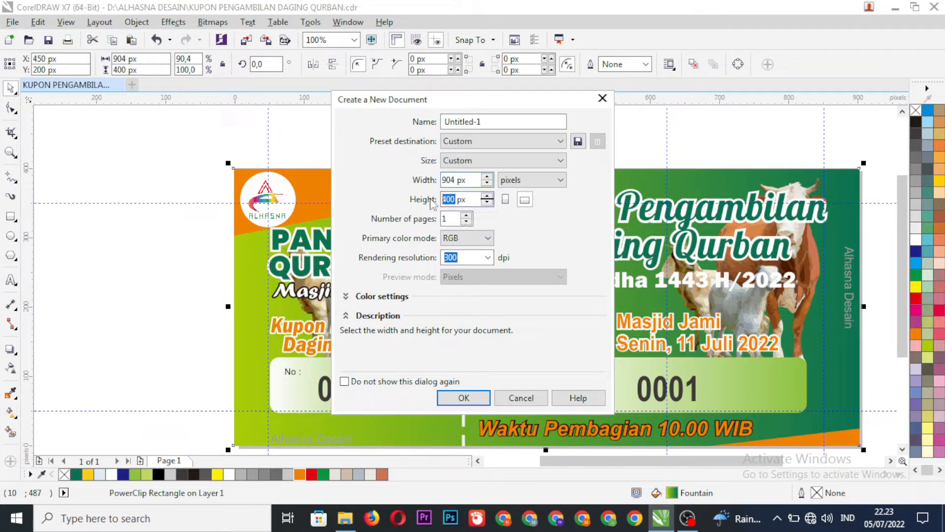
{"action": "type", "text": "400"}
{"action": "left_click", "coordinate": [487, 257]}
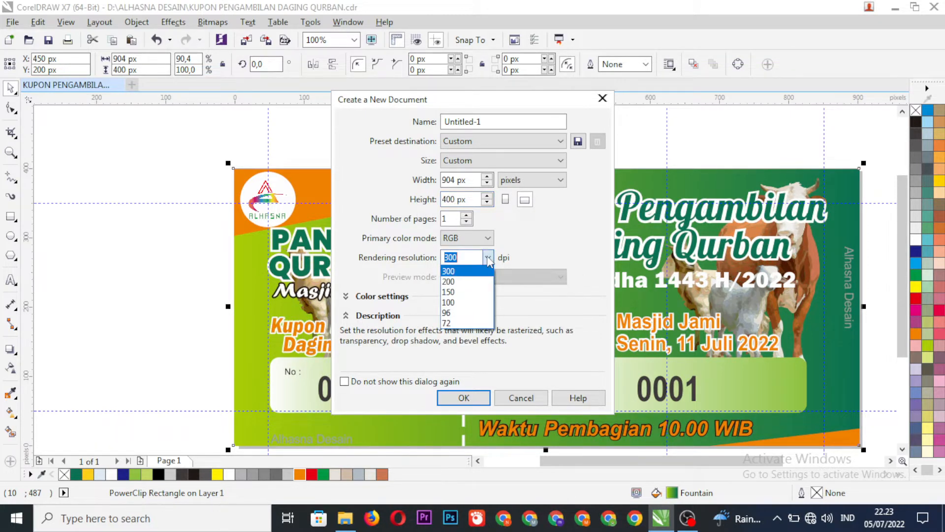
{"action": "left_click", "coordinate": [481, 271]}
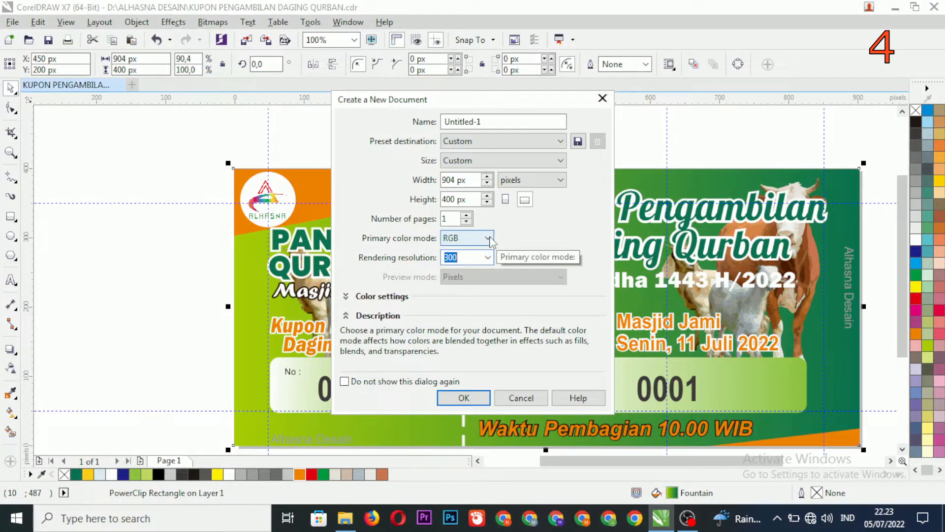
{"action": "left_click", "coordinate": [468, 401]}
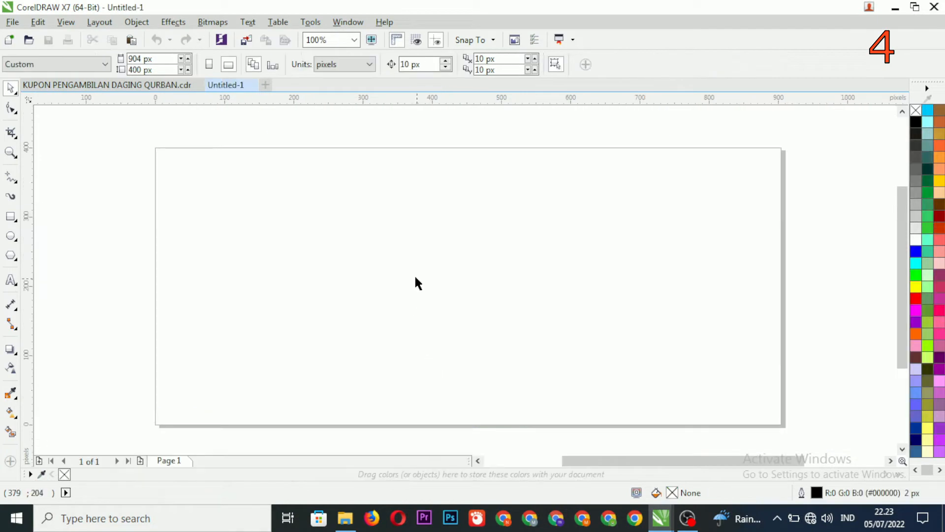
Step: Copy the entire coupon design from KUPON PENGAMBILAN DAGING QURBAN.cdr and paste it into the new Untitled-1 document
{"action": "scroll", "coordinate": [415, 277], "scroll_direction": "down", "scroll_amount": 2}
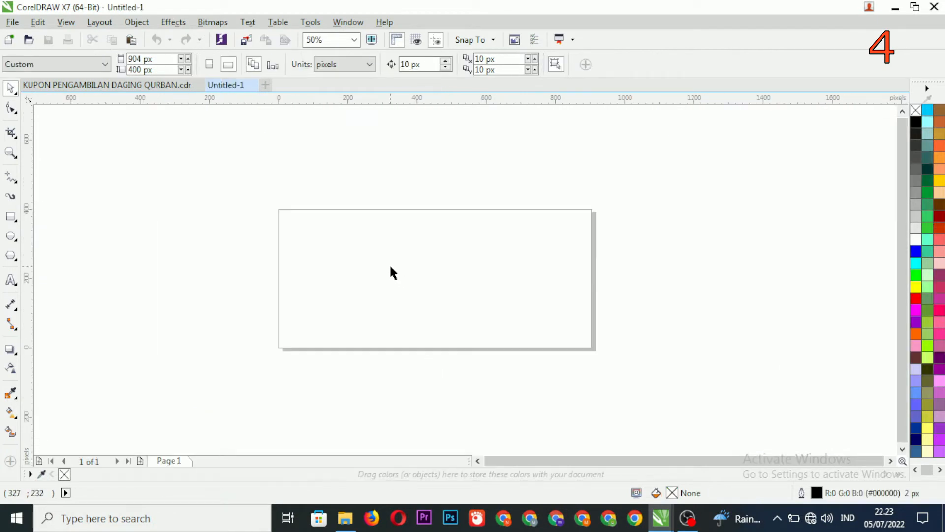
{"action": "left_click", "coordinate": [105, 87]}
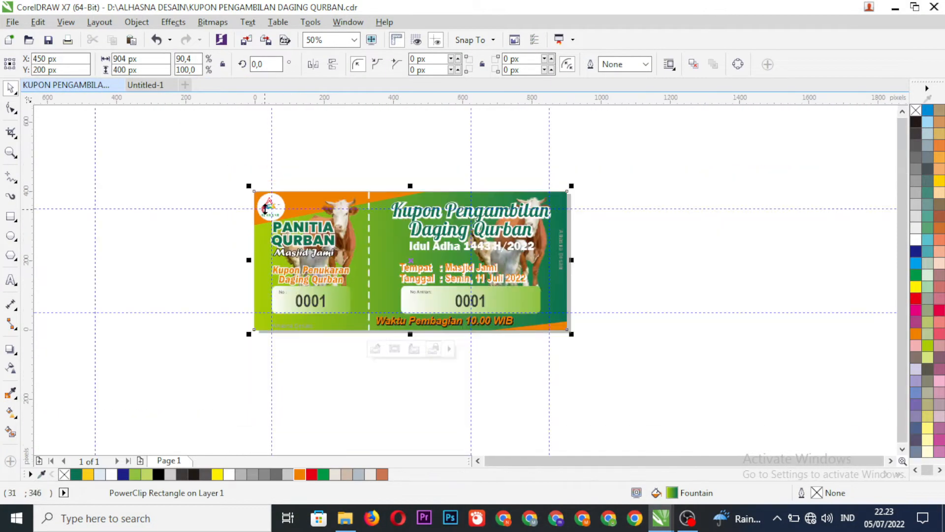
{"action": "left_click", "coordinate": [655, 289]}
{"action": "left_click_drag", "start_coordinate": [199, 154], "coordinate": [609, 389]}
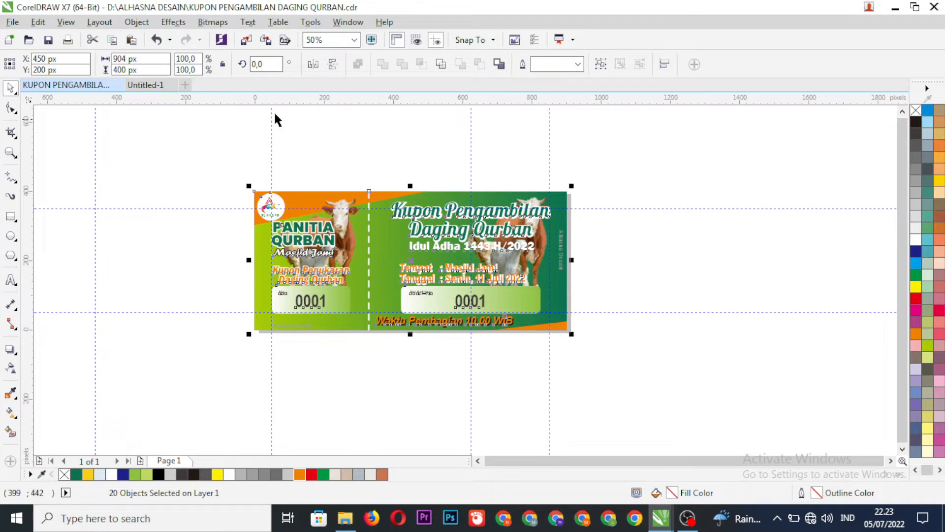
{"action": "left_click", "coordinate": [146, 85]}
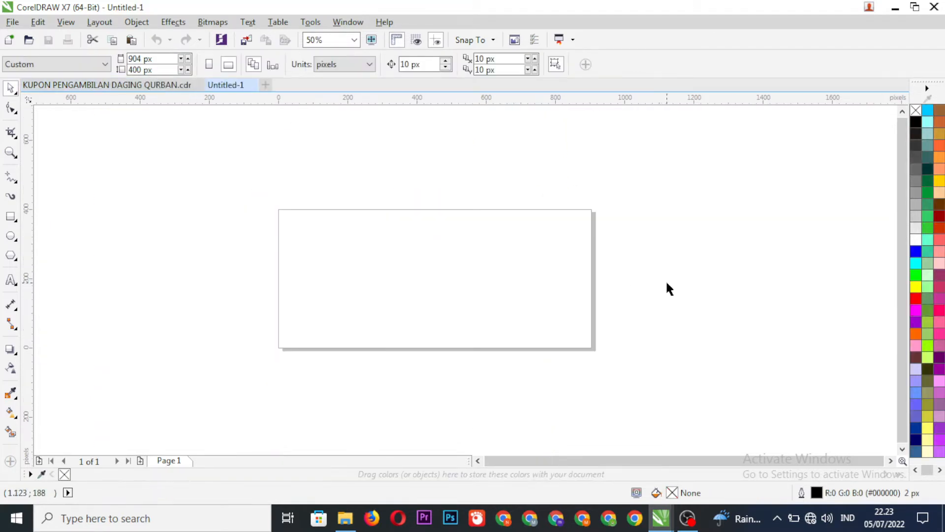
{"action": "key", "text": "ctrl+v"}
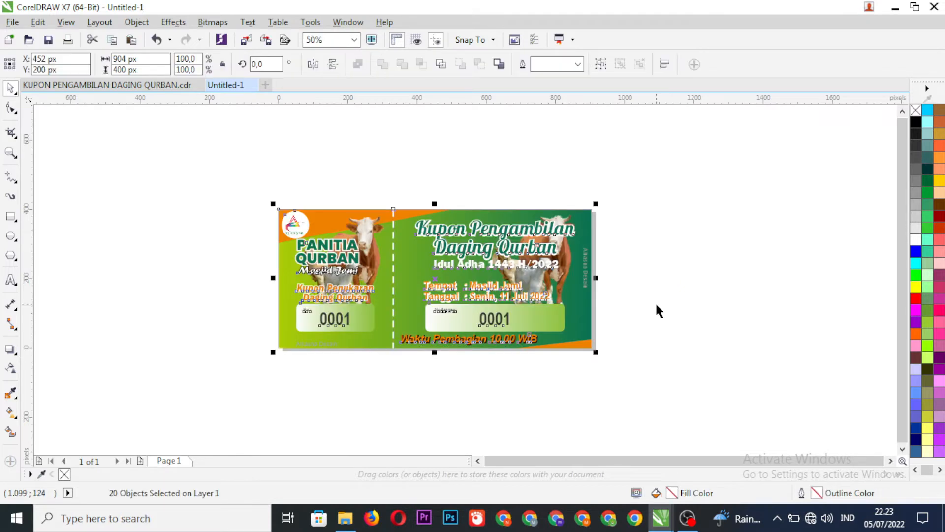
Step: Move the pasted coupon design off the page into the empty area to its right, centred at about X 1475 px
{"action": "scroll", "coordinate": [344, 295], "scroll_direction": "down", "scroll_amount": 1}
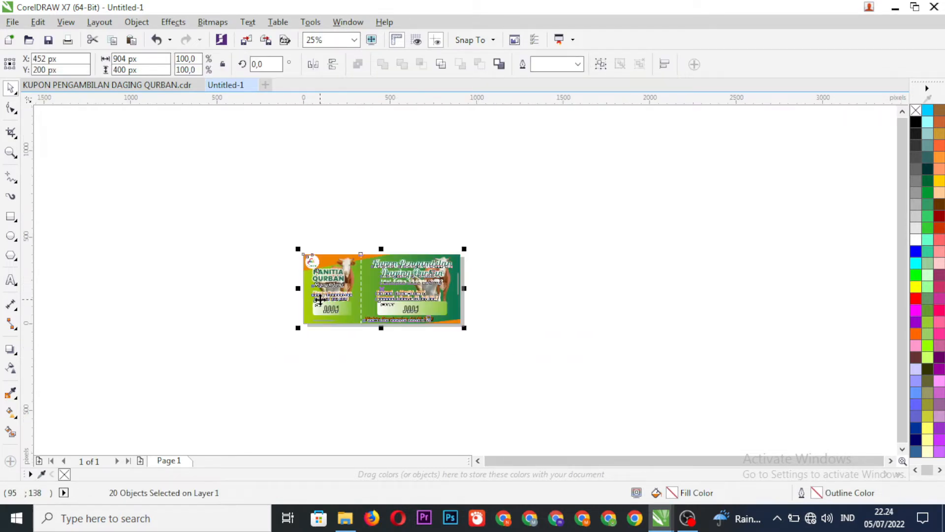
{"action": "left_click_drag", "start_coordinate": [356, 285], "coordinate": [539, 289]}
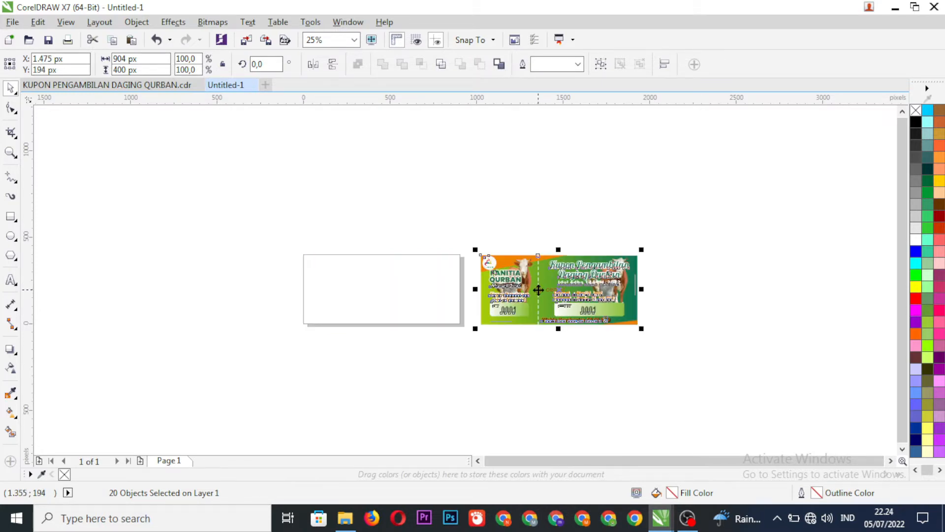
{"action": "left_click", "coordinate": [562, 360]}
{"action": "scroll", "coordinate": [490, 329], "scroll_direction": "up", "scroll_amount": 1}
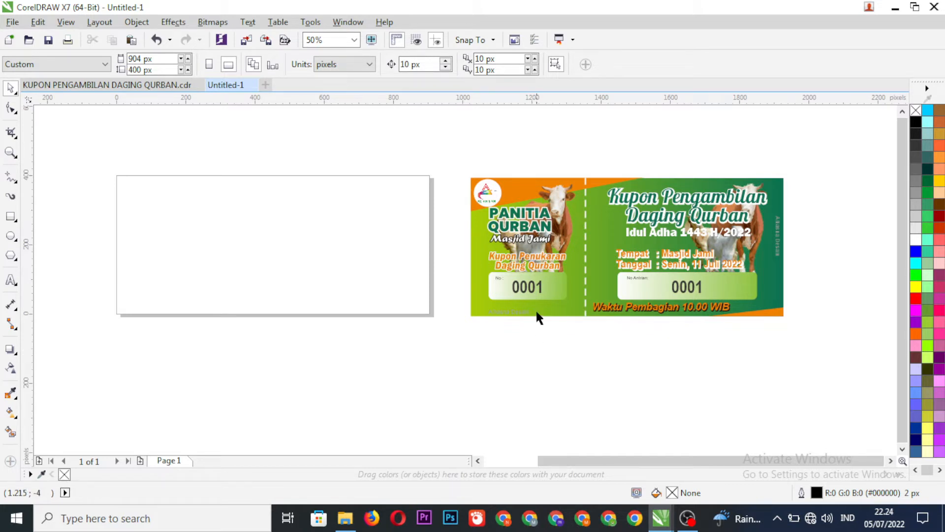
Step: Extract the contents of the coupon's gradient PowerClip background and centre the emptied rectangle on the page
{"action": "left_click", "coordinate": [553, 308]}
{"action": "left_click", "coordinate": [552, 308]}
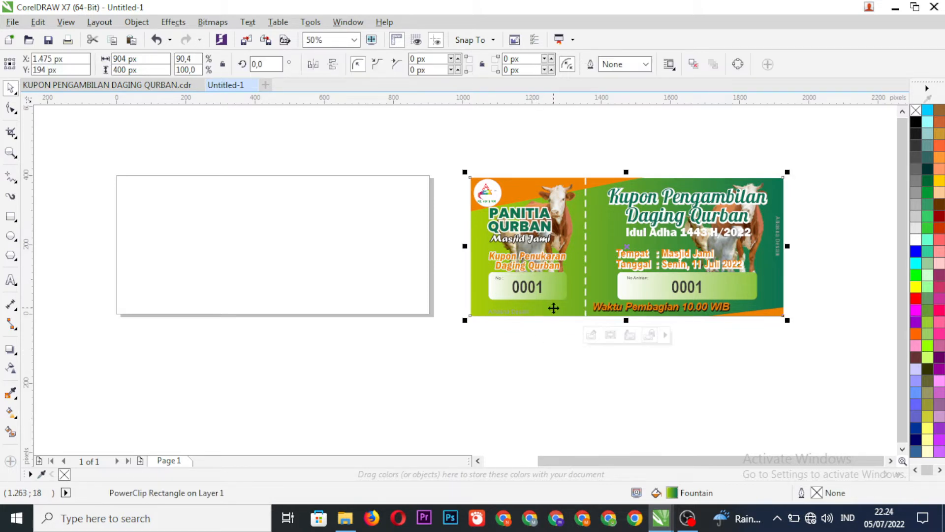
{"action": "right_click", "coordinate": [553, 308]}
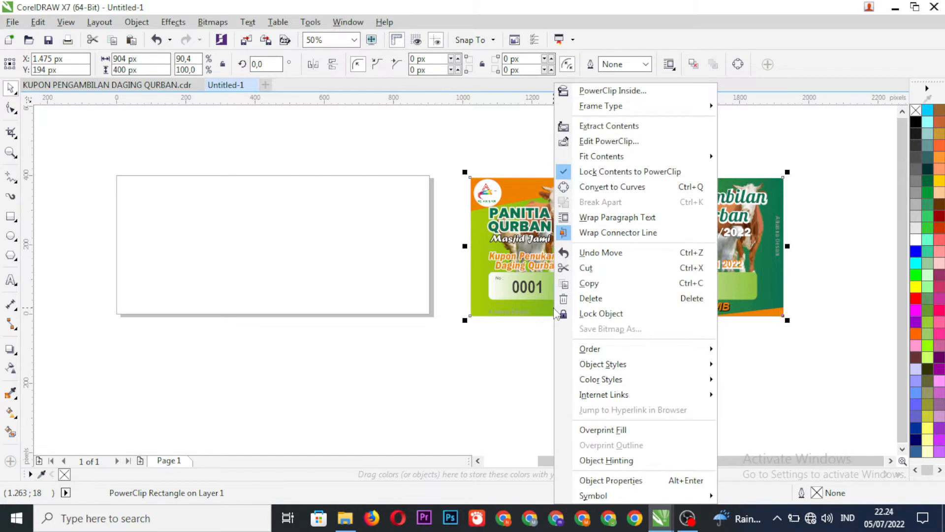
{"action": "left_click", "coordinate": [581, 125]}
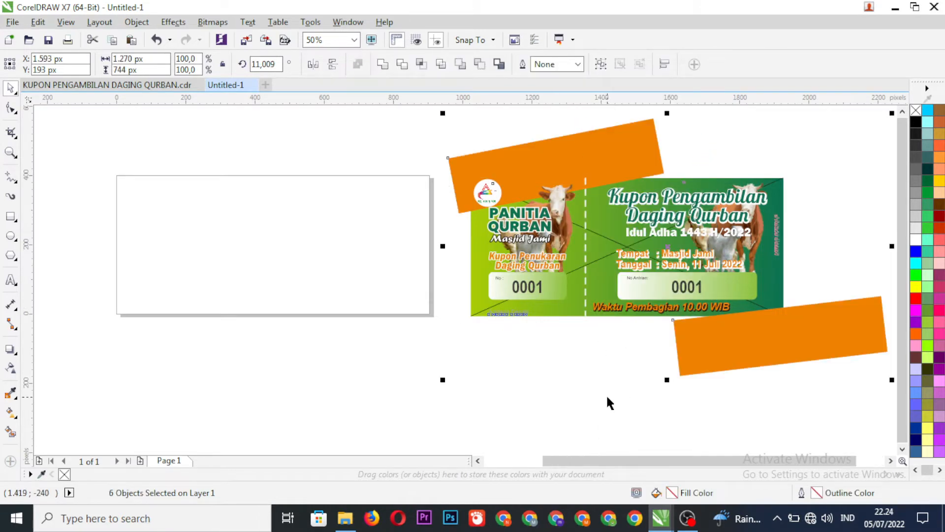
{"action": "left_click", "coordinate": [577, 416]}
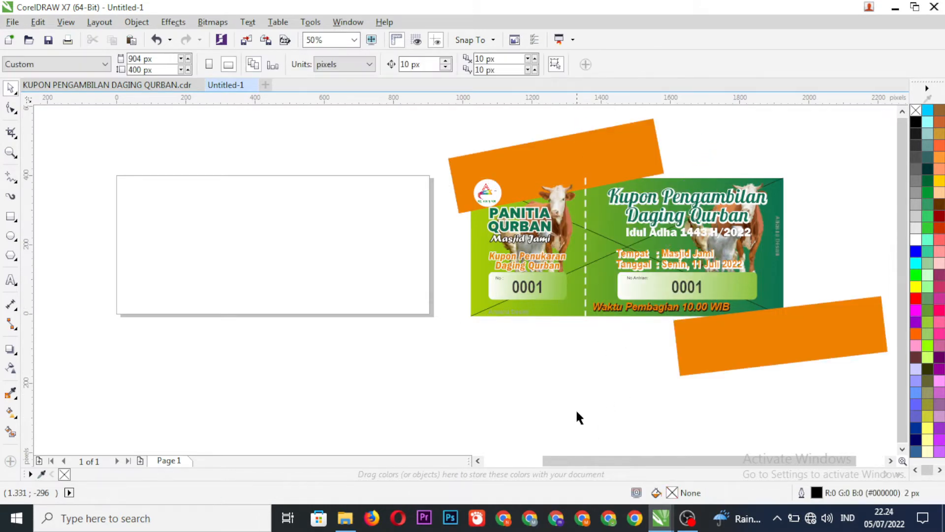
{"action": "left_click", "coordinate": [568, 308]}
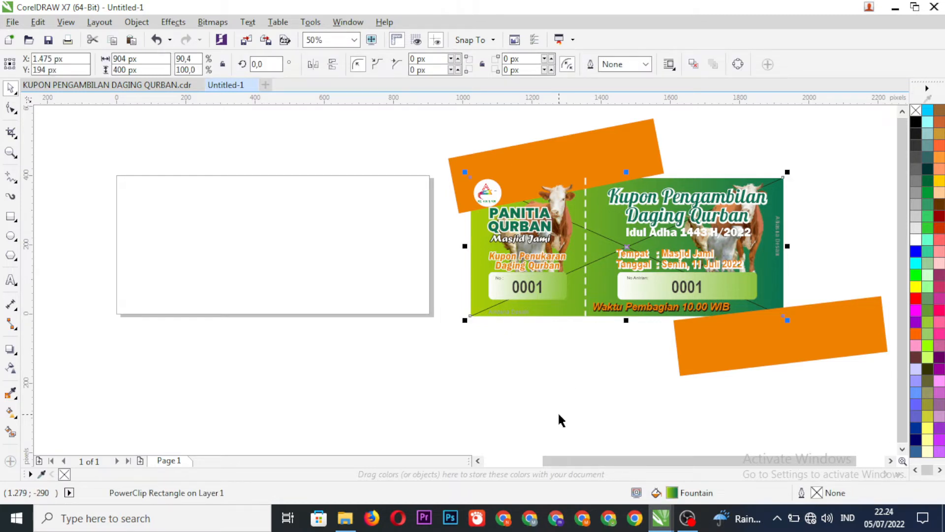
{"action": "key", "text": "p"}
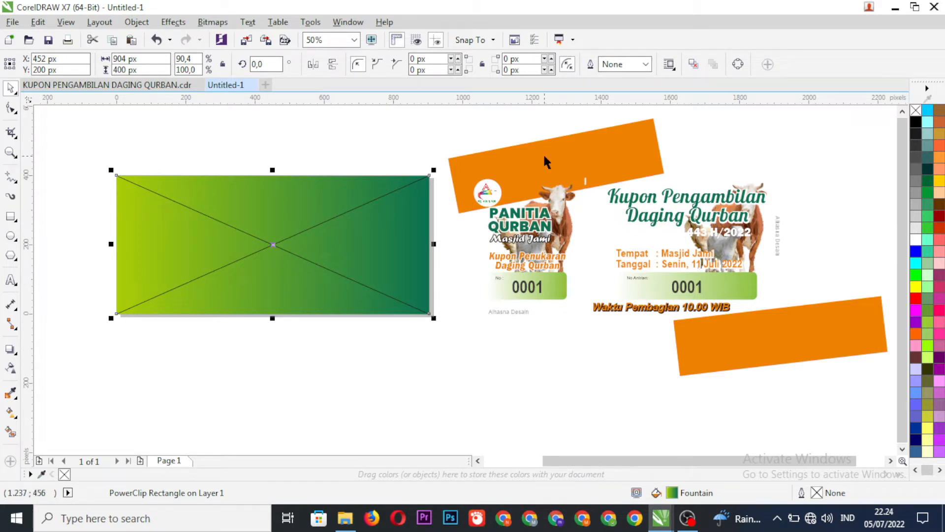
Step: Move the upper orange rectangle over the background's upper-left corner, at about X 269, Y 430 px, and PowerClip it inside the gradient rectangle
{"action": "left_click_drag", "start_coordinate": [544, 157], "coordinate": [200, 158]}
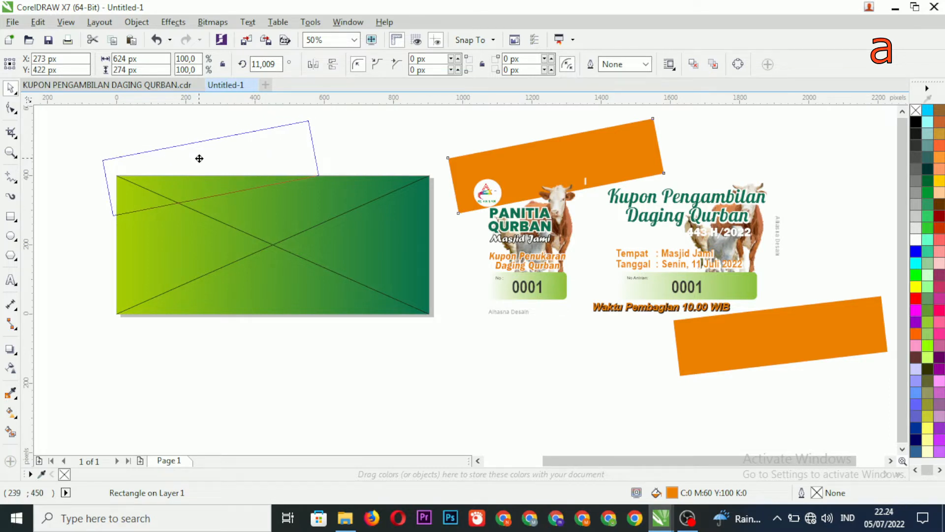
{"action": "left_click_drag", "start_coordinate": [199, 158], "coordinate": [198, 156]}
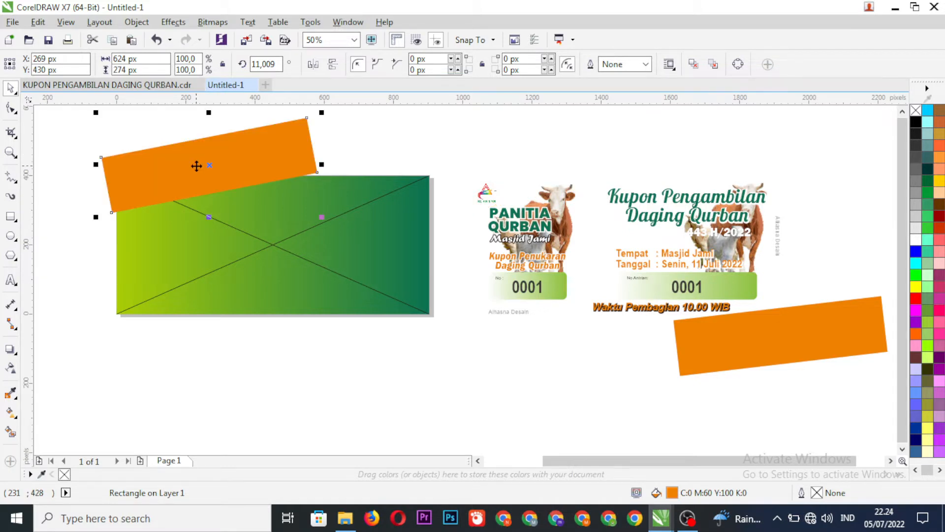
{"action": "right_click", "coordinate": [197, 165]}
{"action": "left_click", "coordinate": [213, 150]}
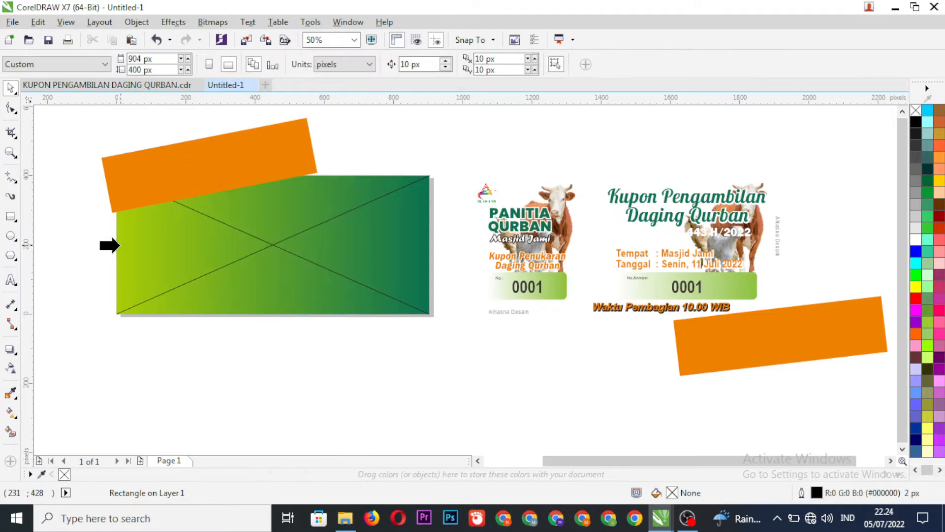
{"action": "left_click", "coordinate": [119, 245]}
Step: Move the lower orange rectangle to the background's lower-right edge, at about X 711, Y -55 px, and PowerClip it inside the gradient rectangle
{"action": "left_click", "coordinate": [708, 359]}
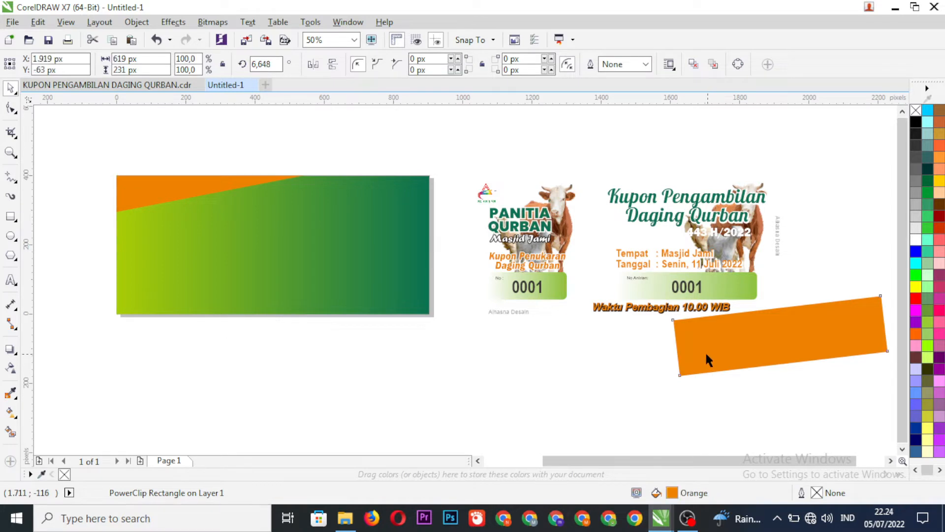
{"action": "left_click_drag", "start_coordinate": [708, 360], "coordinate": [289, 351]}
{"action": "right_click", "coordinate": [319, 347]}
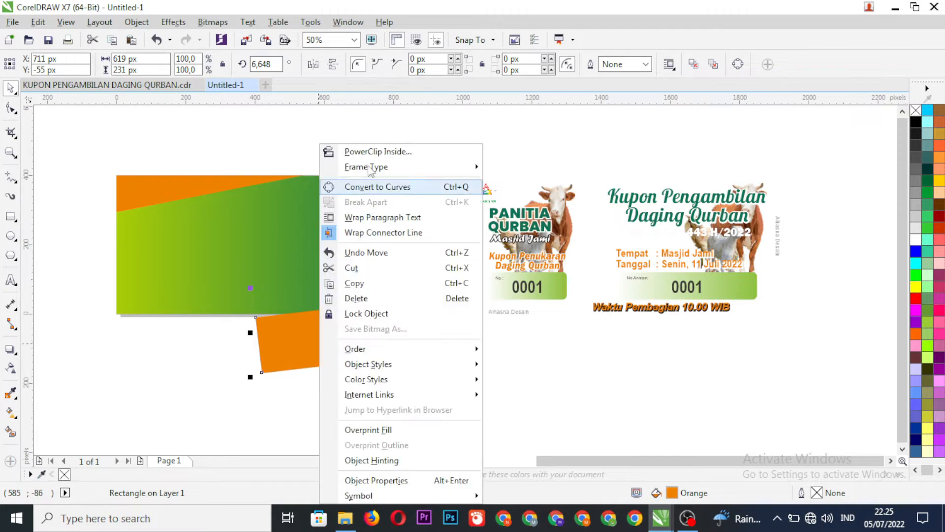
{"action": "left_click", "coordinate": [353, 151]}
{"action": "left_click", "coordinate": [293, 263]}
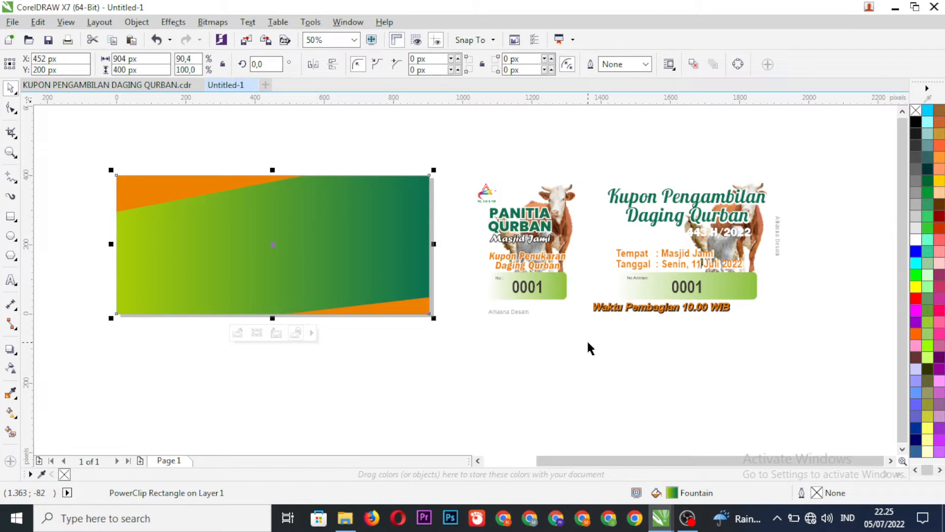
Step: Move the white dashed divider line onto the coupon background at about X 363, Y 200 px
{"action": "left_click", "coordinate": [587, 320]}
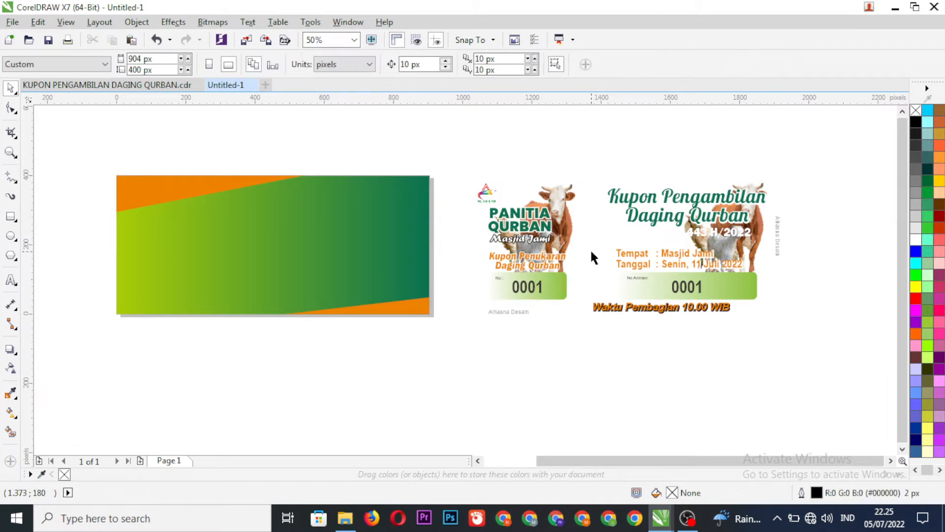
{"action": "left_click", "coordinate": [583, 254]}
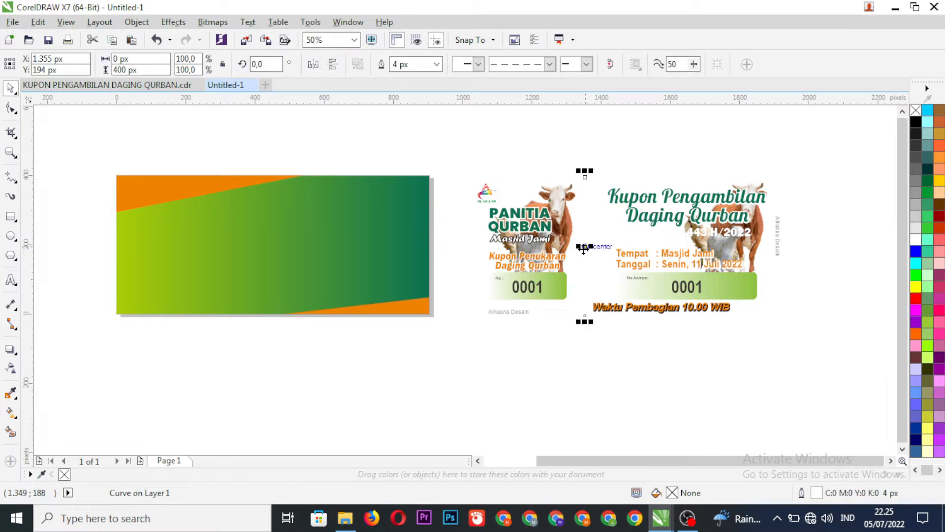
{"action": "left_click_drag", "start_coordinate": [584, 249], "coordinate": [242, 254]}
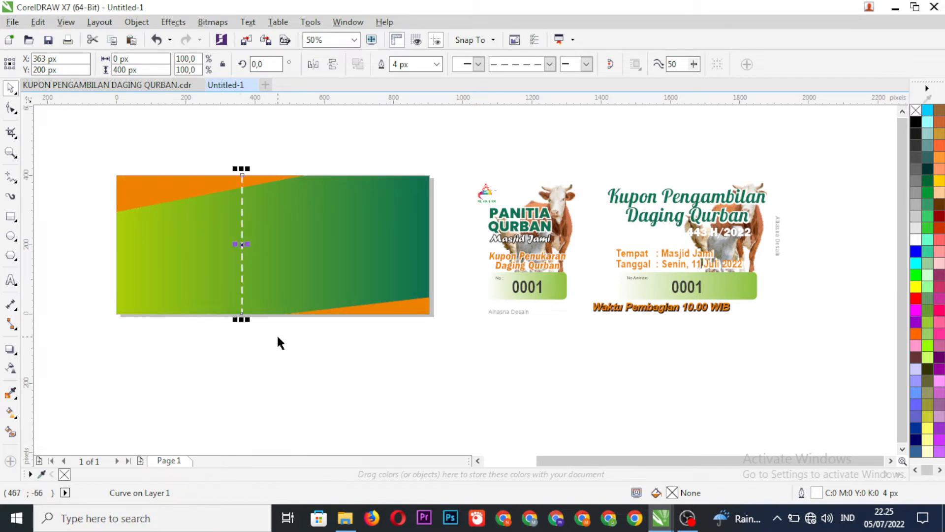
{"action": "left_click", "coordinate": [291, 345]}
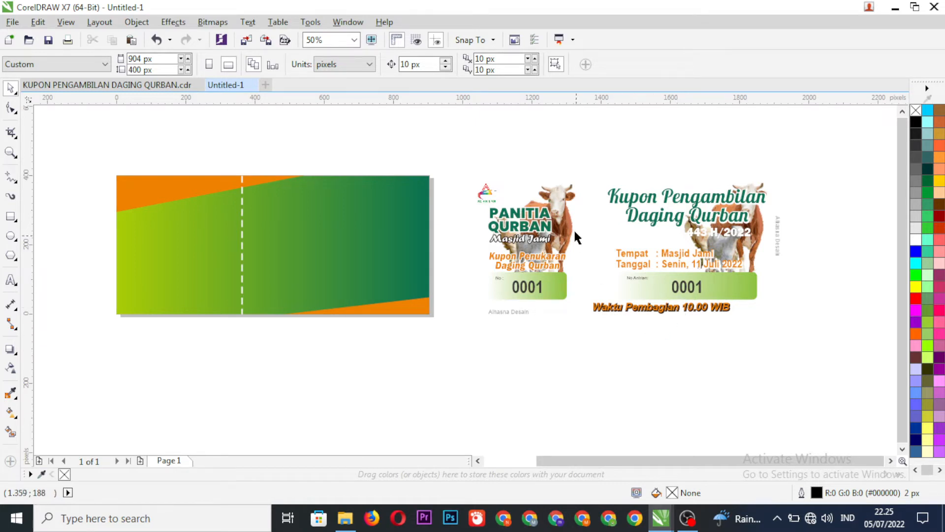
Step: Place one livestock picture on each side of the dashed line and PowerClip the right-hand picture inside the gradient background
{"action": "left_click_drag", "start_coordinate": [565, 223], "coordinate": [211, 221]}
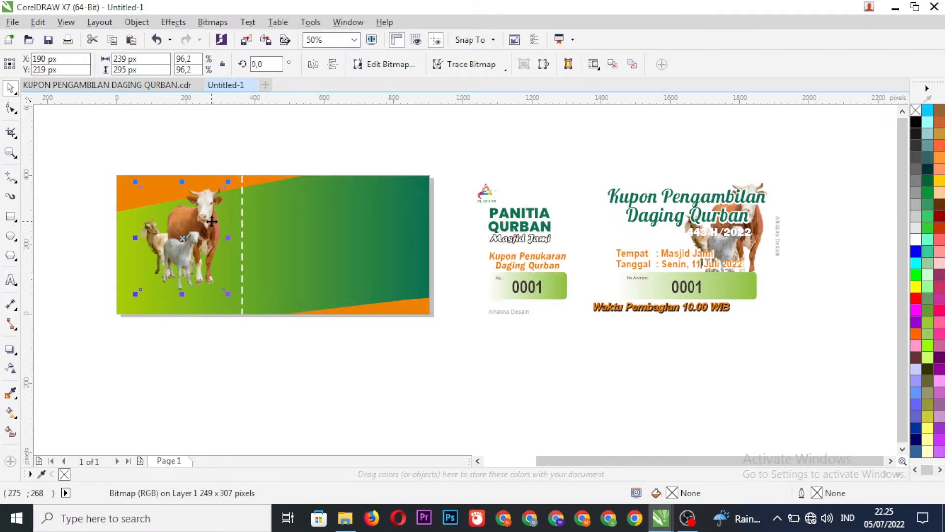
{"action": "left_click_drag", "start_coordinate": [743, 244], "coordinate": [397, 247]}
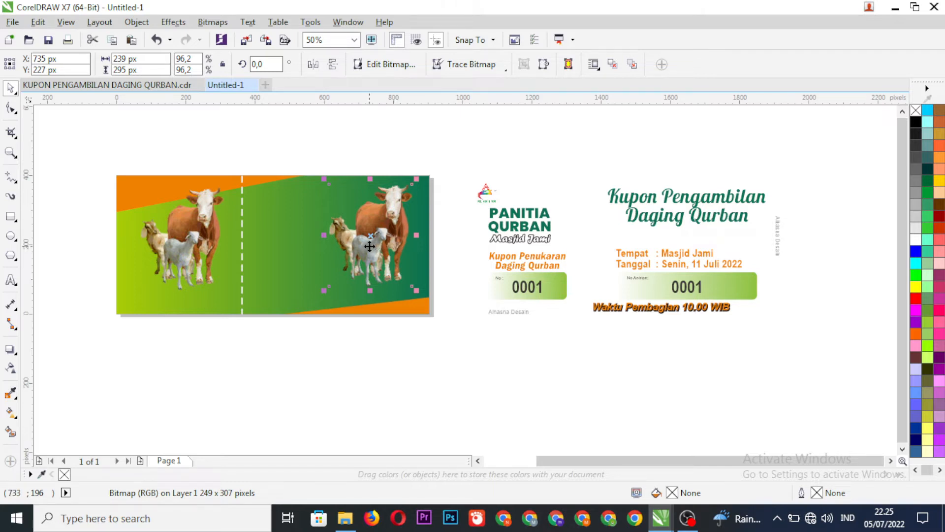
{"action": "right_click", "coordinate": [369, 246]}
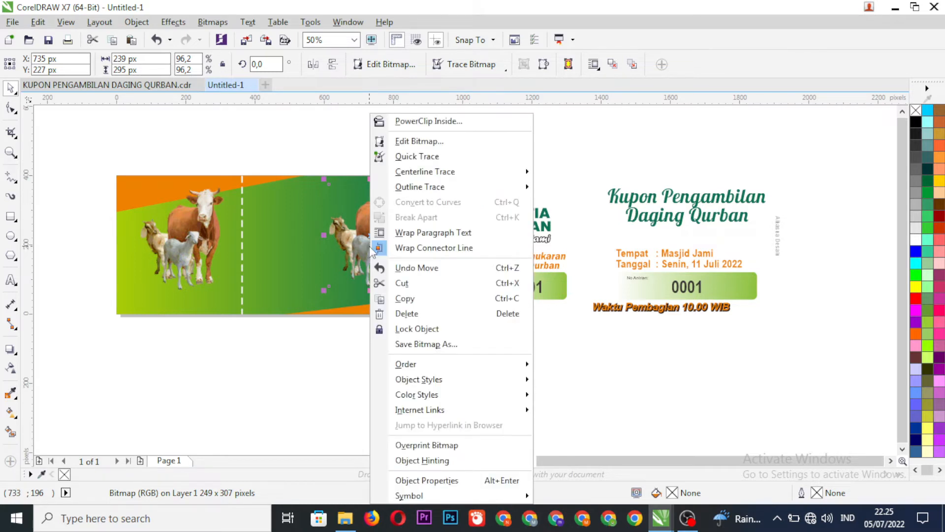
{"action": "left_click", "coordinate": [386, 121]}
{"action": "left_click", "coordinate": [276, 227]}
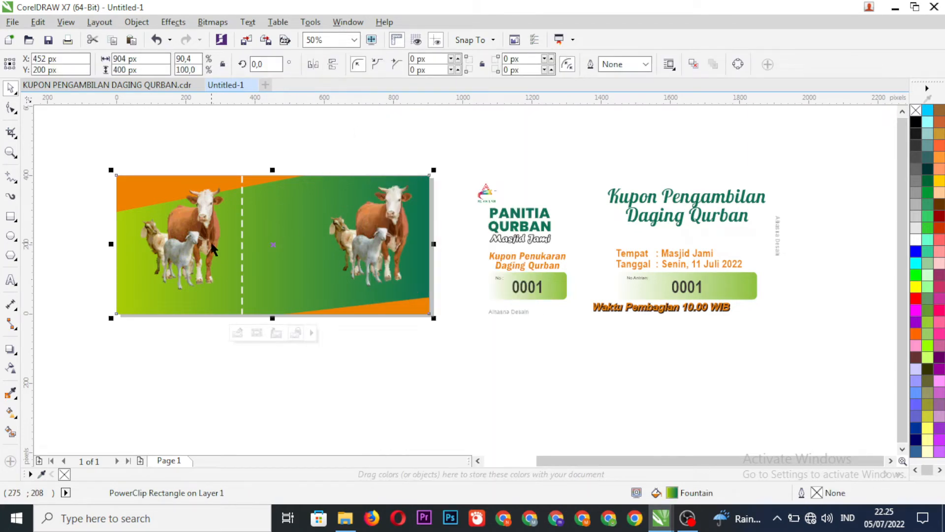
Step: PowerClip the left-hand livestock picture inside the gradient background rectangle
{"action": "scroll", "coordinate": [133, 208], "scroll_direction": "up", "scroll_amount": 2}
{"action": "left_click", "coordinate": [227, 267], "text": "ctrl"}
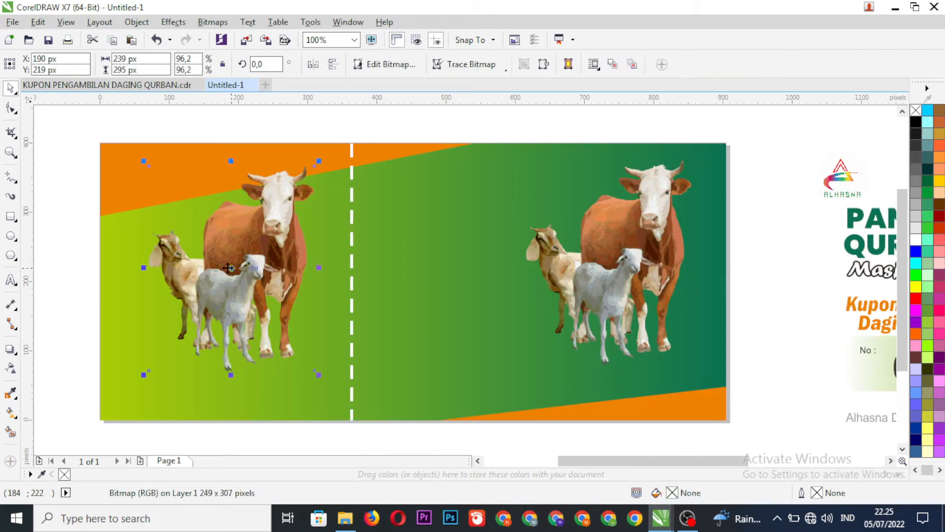
{"action": "right_click", "coordinate": [228, 268]}
{"action": "left_click", "coordinate": [256, 121]}
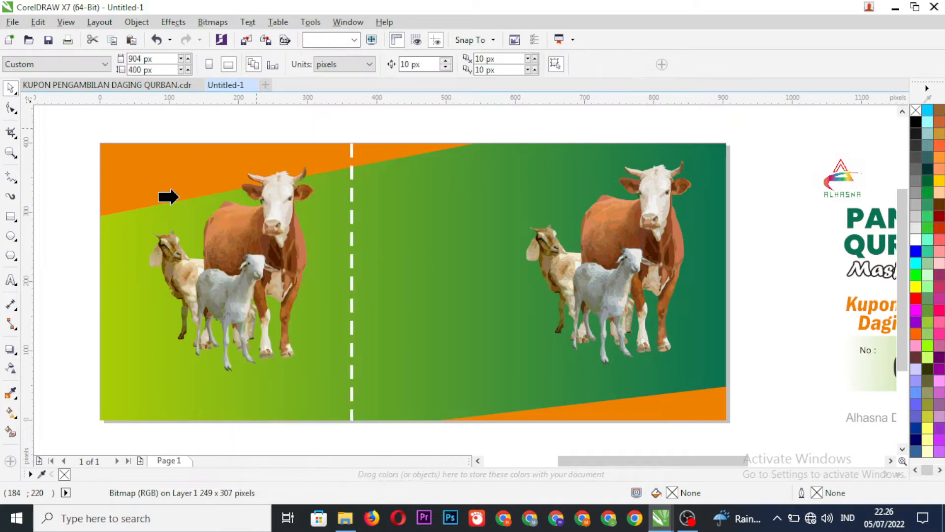
{"action": "left_click", "coordinate": [115, 264]}
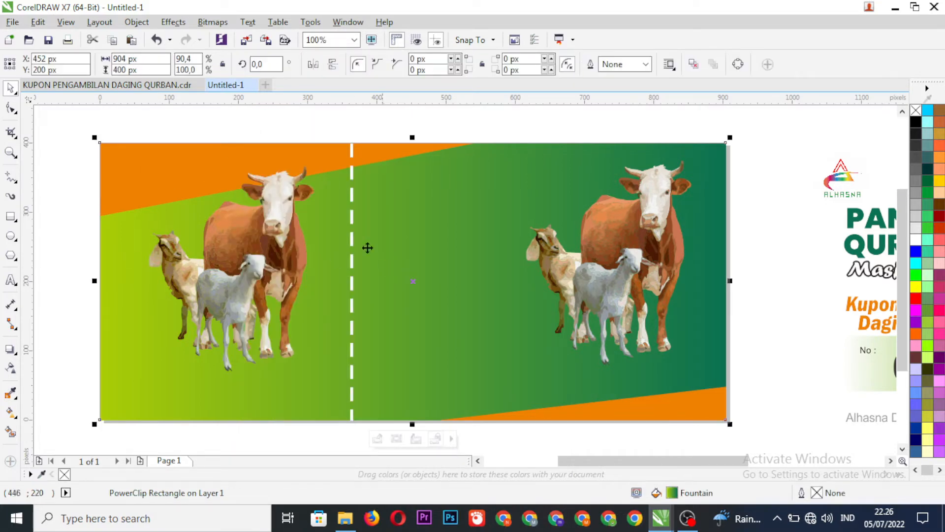
Step: Move the Alhasna logo with its white circle onto the coupon's upper-left corner, at about X 55, Y 353 px
{"action": "scroll", "coordinate": [297, 230], "scroll_direction": "down", "scroll_amount": 1}
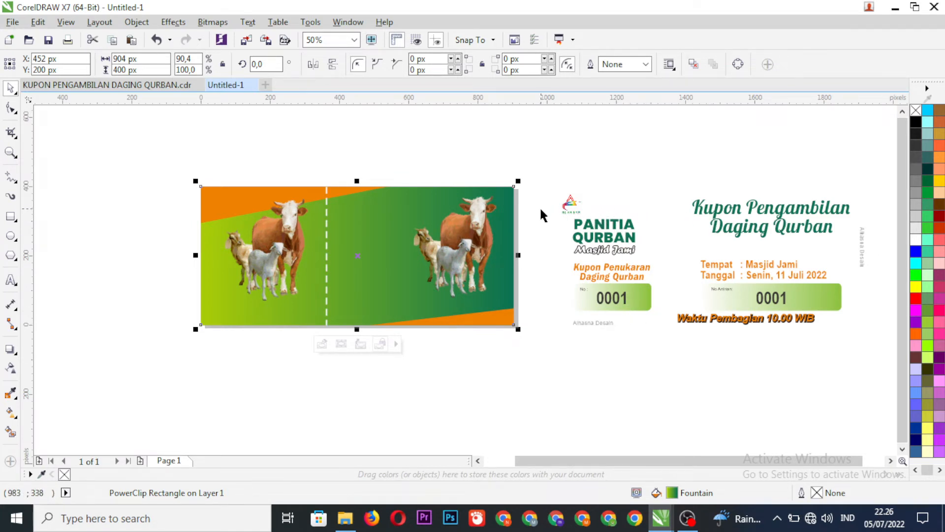
{"action": "scroll", "coordinate": [582, 227], "scroll_direction": "up", "scroll_amount": 2}
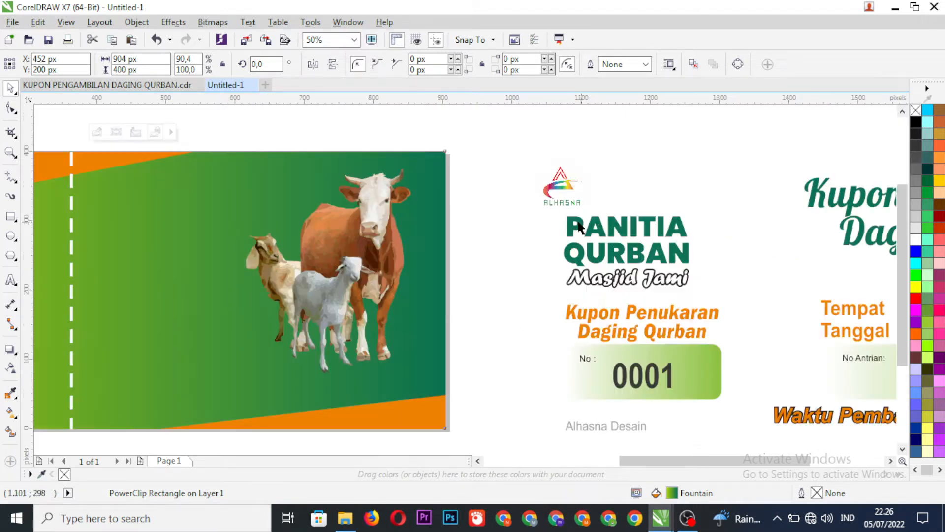
{"action": "left_click_drag", "start_coordinate": [621, 245], "coordinate": [234, 202]}
{"action": "scroll", "coordinate": [611, 226], "scroll_direction": "down", "scroll_amount": 2}
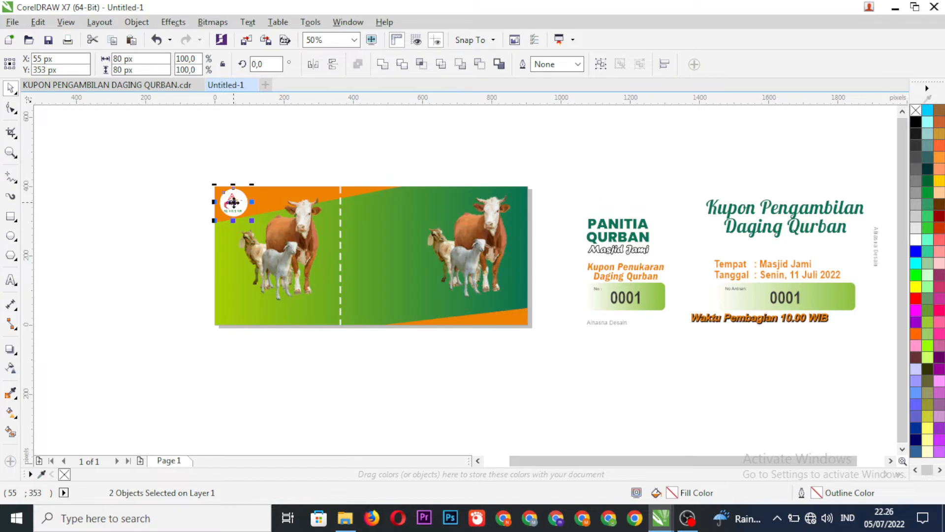
{"action": "left_click", "coordinate": [160, 205]}
{"action": "scroll", "coordinate": [229, 204], "scroll_direction": "up", "scroll_amount": 4}
{"action": "scroll", "coordinate": [226, 202], "scroll_direction": "down", "scroll_amount": 2}
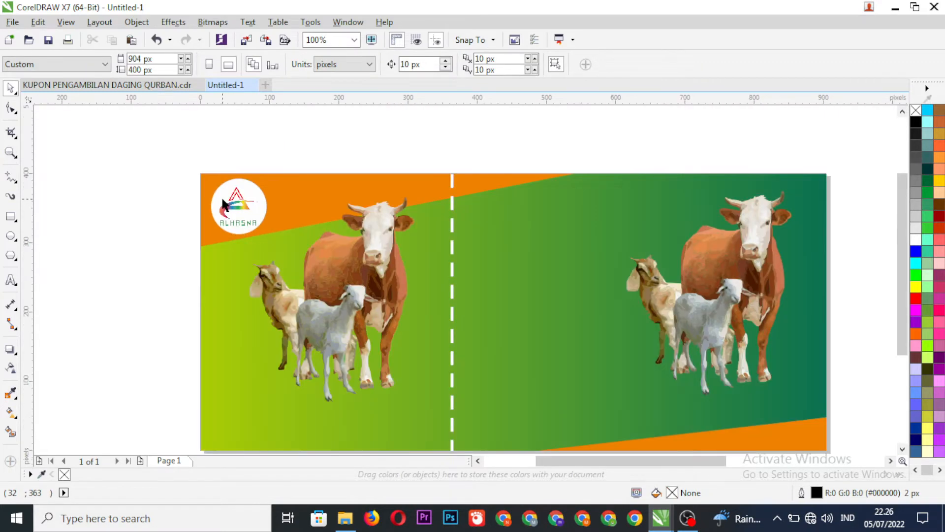
Step: Move the PANITIA QURBAN and Masjid Jami texts together below the logo on the coupon stub, at about X 147, Y 253 px
{"action": "scroll", "coordinate": [300, 211], "scroll_direction": "down", "scroll_amount": 2}
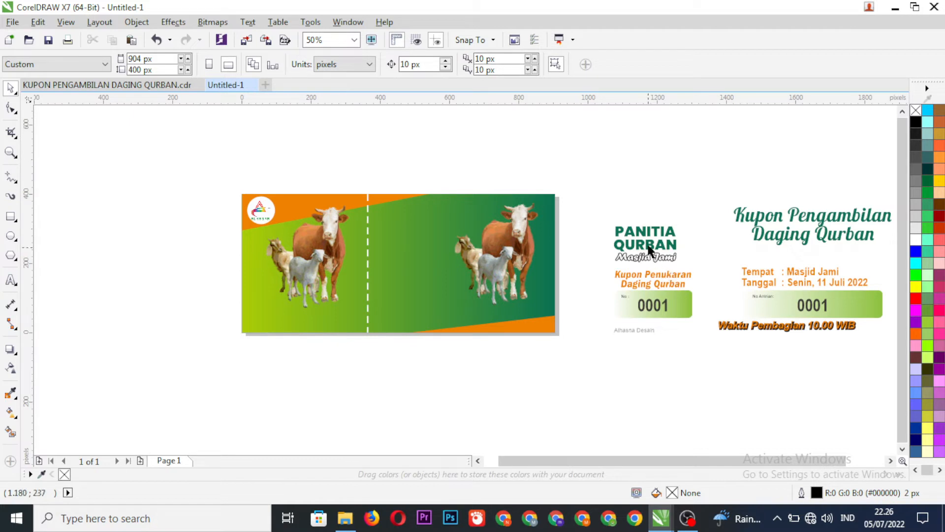
{"action": "left_click_drag", "start_coordinate": [583, 200], "coordinate": [705, 261]}
{"action": "left_click_drag", "start_coordinate": [644, 245], "coordinate": [292, 245]}
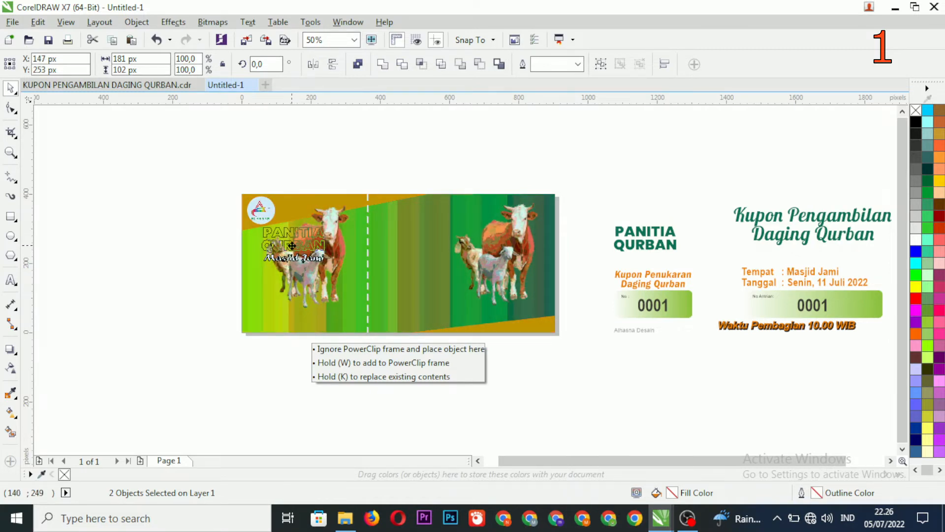
{"action": "left_click_drag", "start_coordinate": [293, 245], "coordinate": [293, 245]}
{"action": "scroll", "coordinate": [295, 248], "scroll_direction": "up", "scroll_amount": 2}
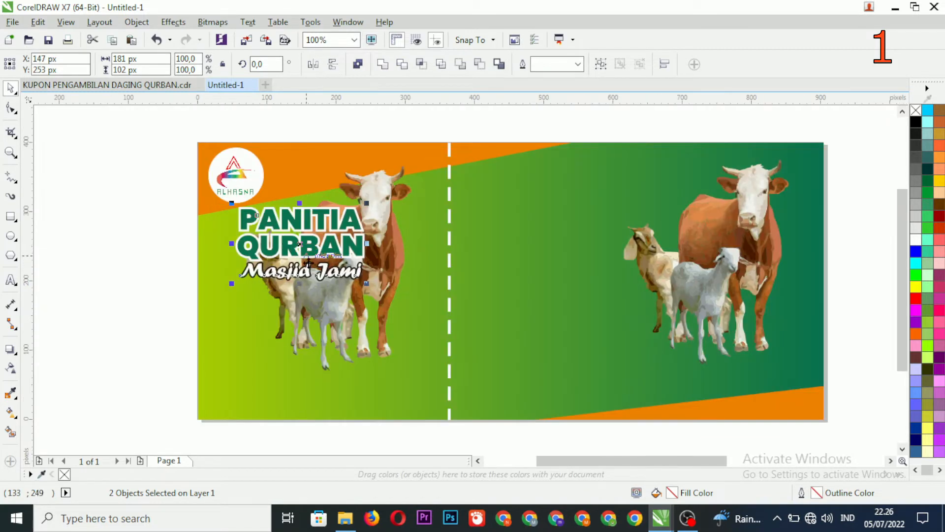
{"action": "left_click", "coordinate": [146, 298]}
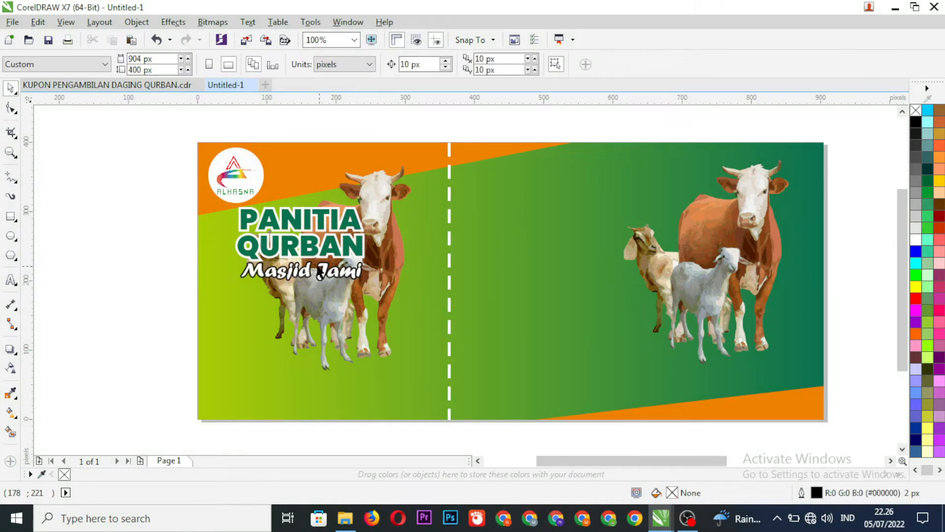
Step: Move the Kupon Pengambilan Daging Qurban title onto the upper part of the coupon's right section, at about X 648, Y 312 px
{"action": "scroll", "coordinate": [320, 272], "scroll_direction": "down", "scroll_amount": 1}
{"action": "scroll", "coordinate": [350, 272], "scroll_direction": "down", "scroll_amount": 1}
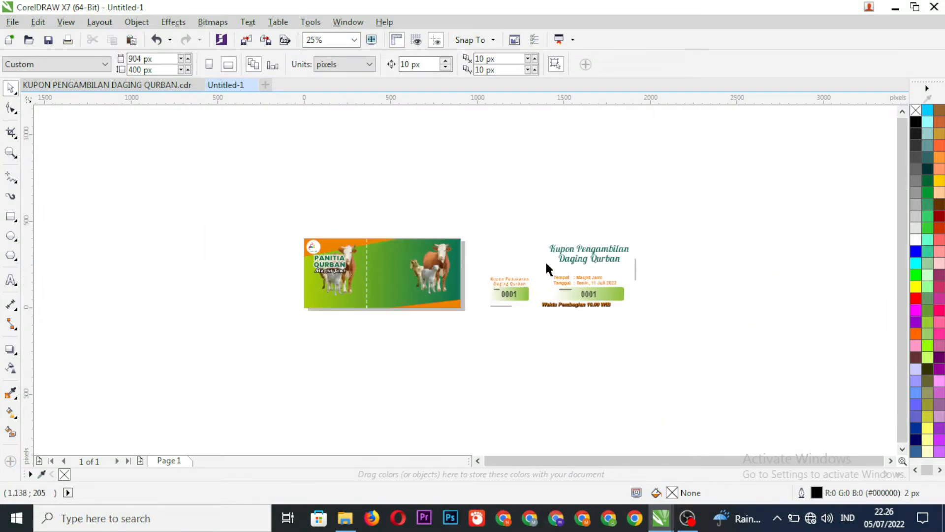
{"action": "scroll", "coordinate": [547, 264], "scroll_direction": "up", "scroll_amount": 1}
{"action": "left_click_drag", "start_coordinate": [623, 261], "coordinate": [276, 255]}
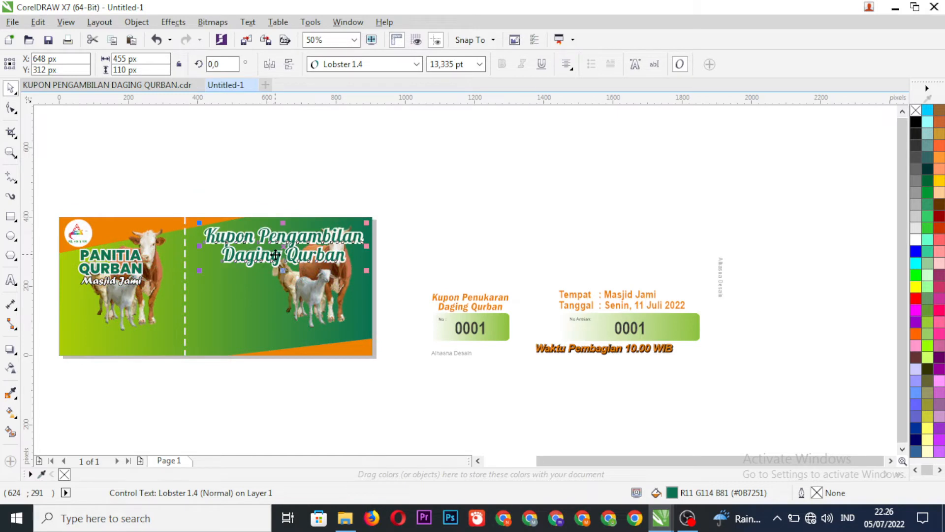
{"action": "left_click", "coordinate": [444, 238]}
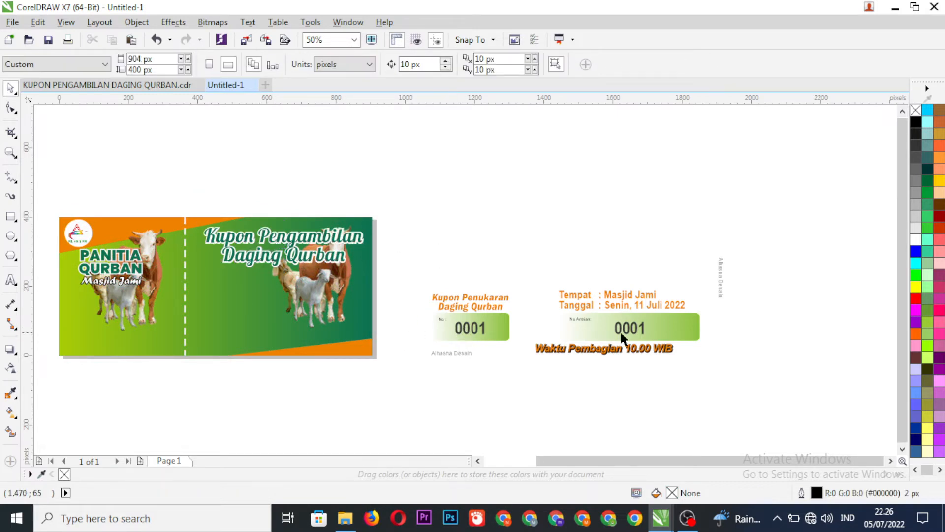
Step: Move the Kupon Penukaran, Idul Adha, Tempat and Tanggal texts together onto the coupon below the titles, at about X 447, Y 185 px
{"action": "left_click_drag", "start_coordinate": [393, 264], "coordinate": [702, 317]}
{"action": "scroll", "coordinate": [553, 331], "scroll_direction": "down", "scroll_amount": 2}
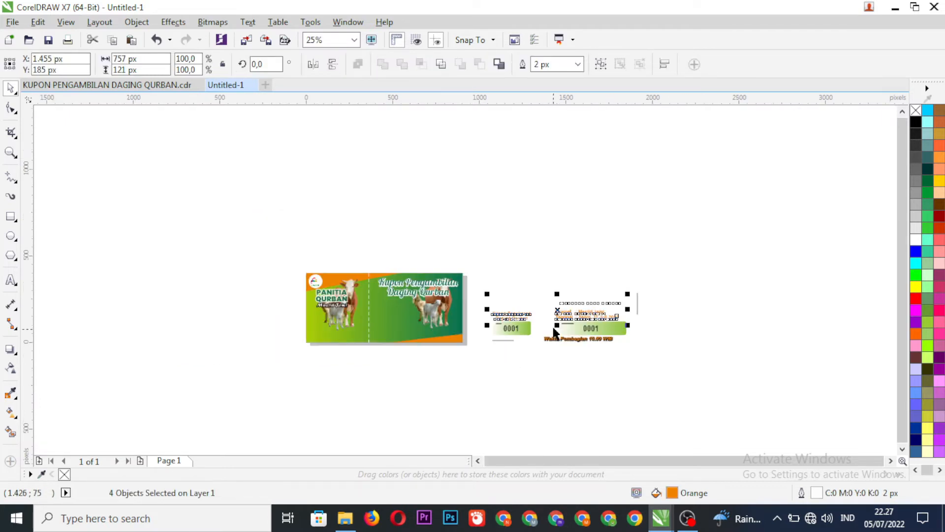
{"action": "left_click_drag", "start_coordinate": [556, 312], "coordinate": [384, 316]}
{"action": "scroll", "coordinate": [384, 317], "scroll_direction": "up", "scroll_amount": 2}
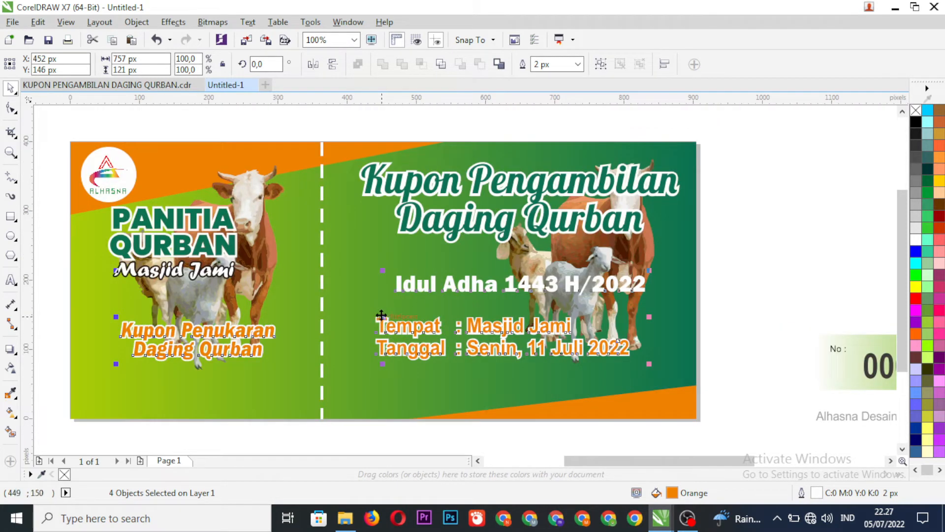
{"action": "left_click_drag", "start_coordinate": [382, 315], "coordinate": [372, 290]}
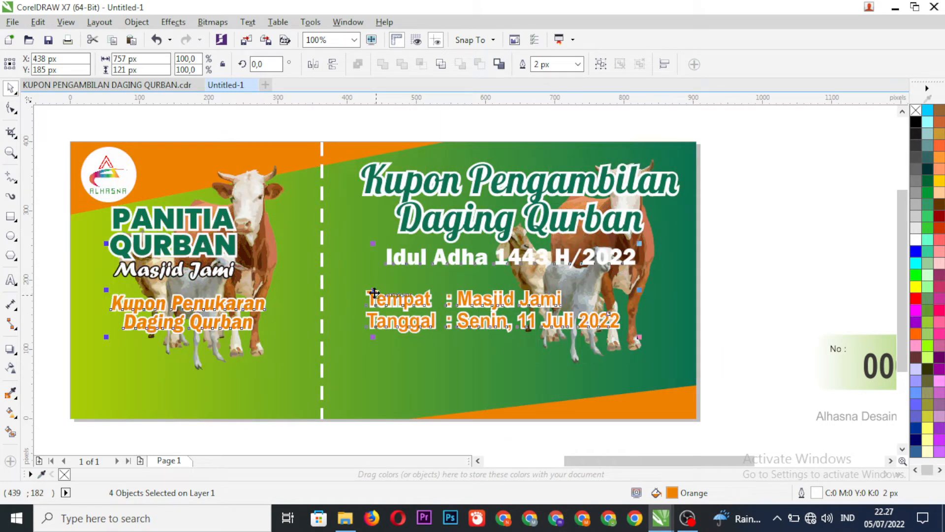
{"action": "left_click_drag", "start_coordinate": [373, 291], "coordinate": [382, 285]}
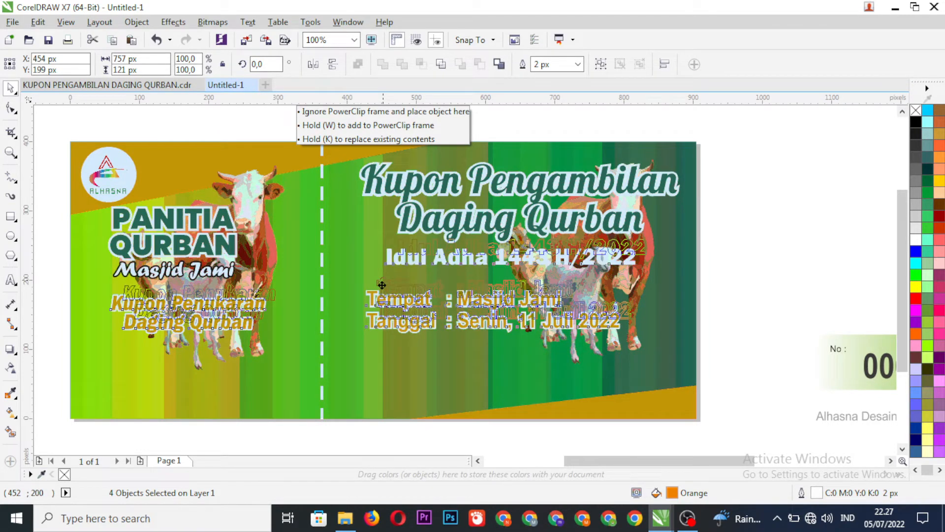
{"action": "left_click_drag", "start_coordinate": [382, 287], "coordinate": [380, 288]}
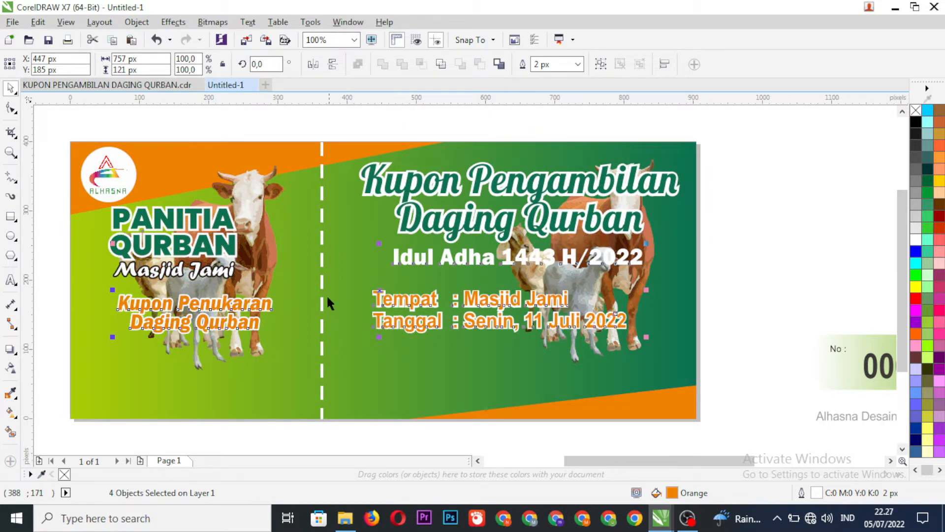
{"action": "scroll", "coordinate": [326, 294], "scroll_direction": "down", "scroll_amount": 2}
{"action": "left_click", "coordinate": [529, 400]}
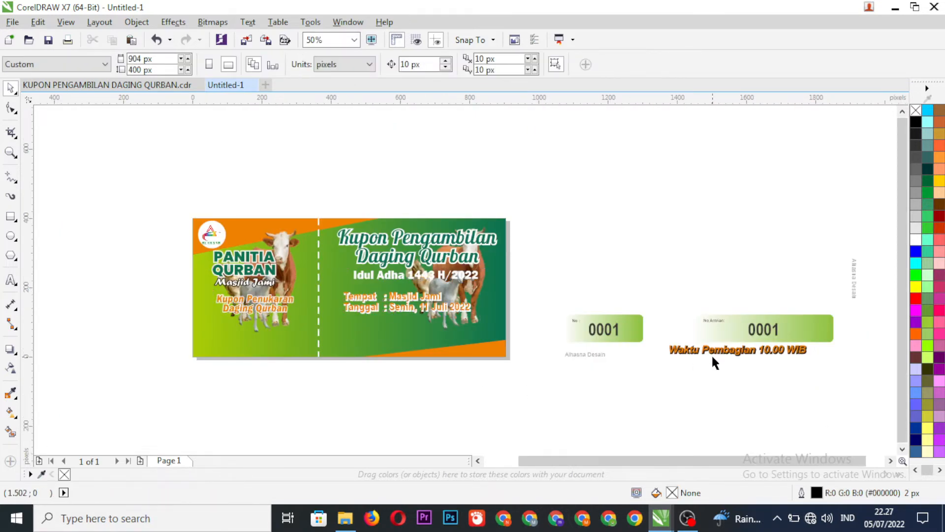
Step: Move both gradient number boxes with their labels and 0001 numbers onto the lower part of the coupon, at X 449, Y 76 px
{"action": "scroll", "coordinate": [752, 353], "scroll_direction": "up", "scroll_amount": 2}
{"action": "scroll", "coordinate": [526, 337], "scroll_direction": "down", "scroll_amount": 2}
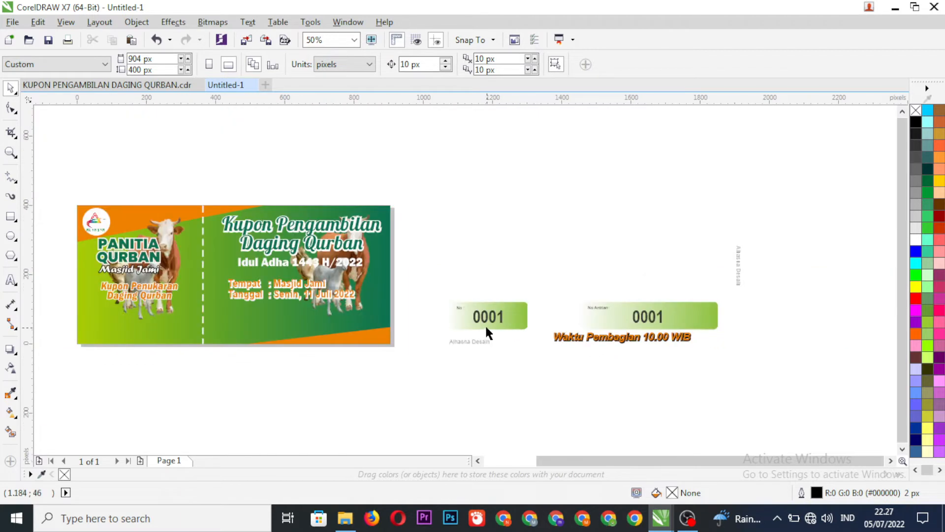
{"action": "left_click_drag", "start_coordinate": [409, 241], "coordinate": [726, 332]}
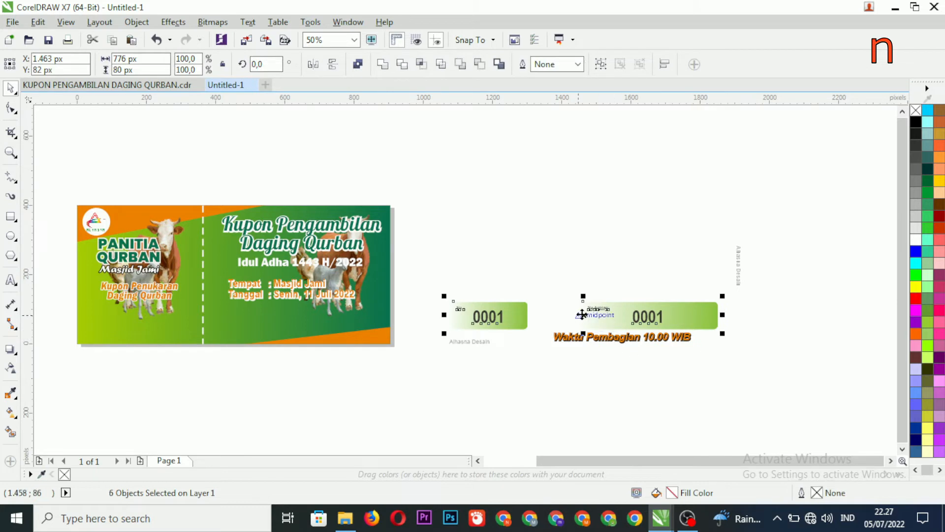
{"action": "left_click_drag", "start_coordinate": [581, 318], "coordinate": [228, 317]}
{"action": "scroll", "coordinate": [145, 317], "scroll_direction": "up", "scroll_amount": 1}
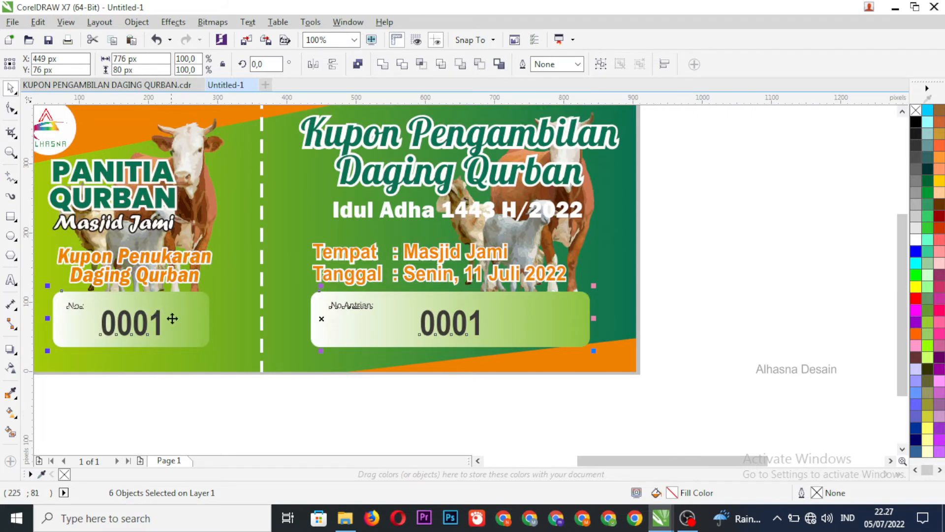
{"action": "scroll", "coordinate": [265, 318], "scroll_direction": "down", "scroll_amount": 1}
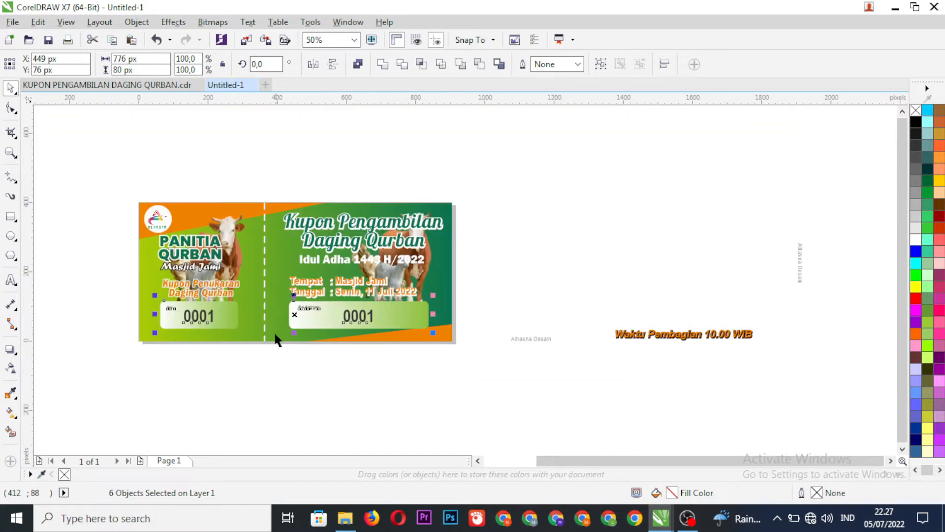
{"action": "scroll", "coordinate": [224, 304], "scroll_direction": "up", "scroll_amount": 1}
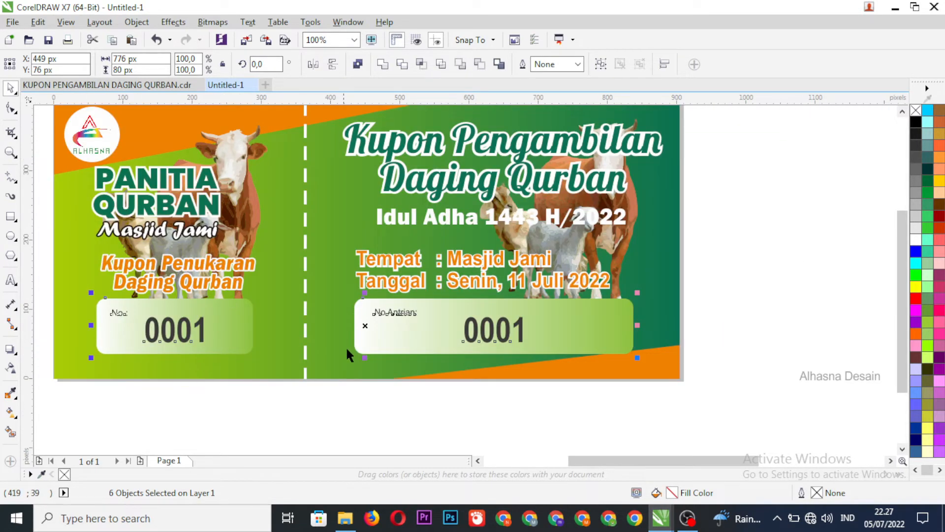
{"action": "key", "text": "Up"}
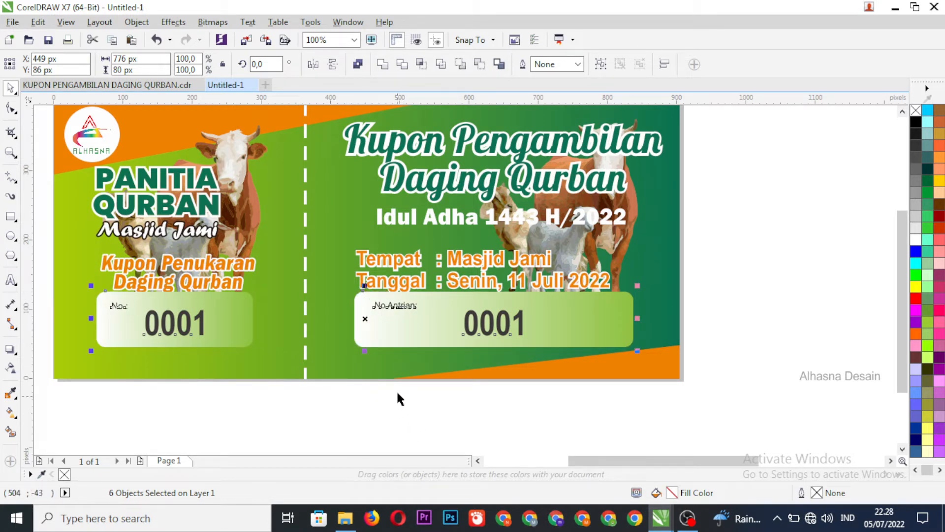
{"action": "key", "text": "Down"}
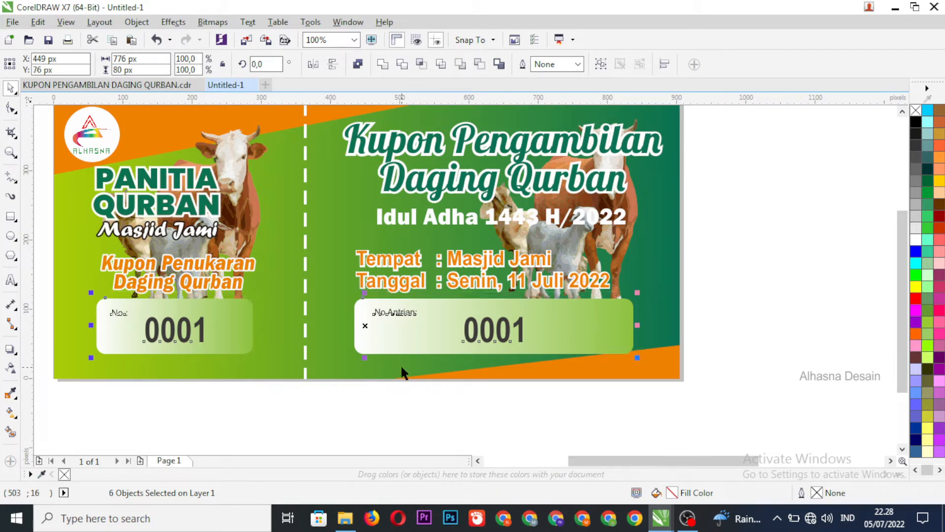
{"action": "scroll", "coordinate": [397, 359], "scroll_direction": "down", "scroll_amount": 2}
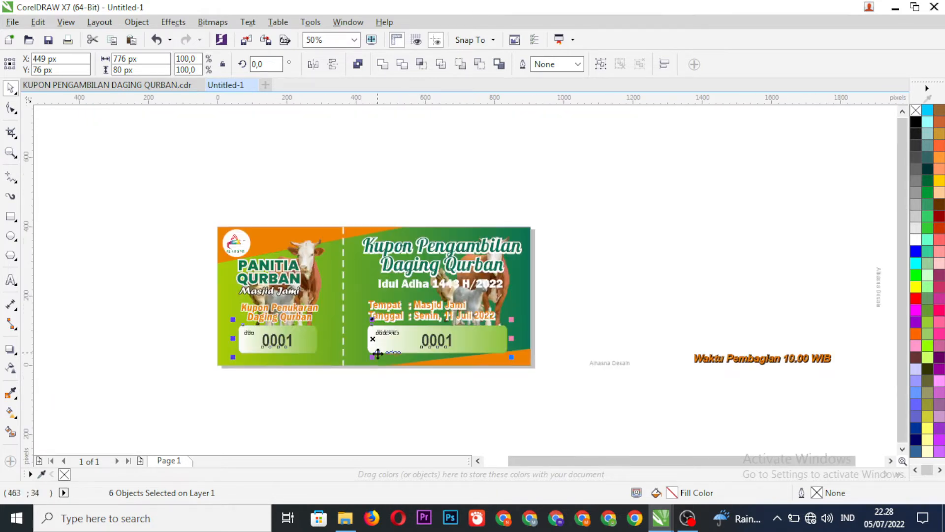
{"action": "left_click", "coordinate": [415, 404]}
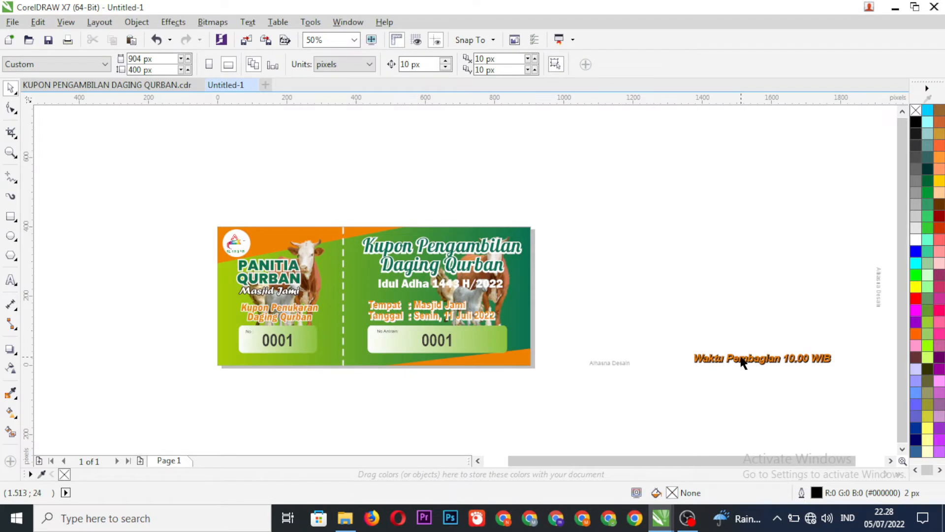
Step: Move the Waktu Pembagian 10.00 WIB text below the No Antrian box, at about X 592, Y 15 px
{"action": "left_click_drag", "start_coordinate": [743, 362], "coordinate": [401, 358]}
{"action": "scroll", "coordinate": [402, 377], "scroll_direction": "up", "scroll_amount": 1}
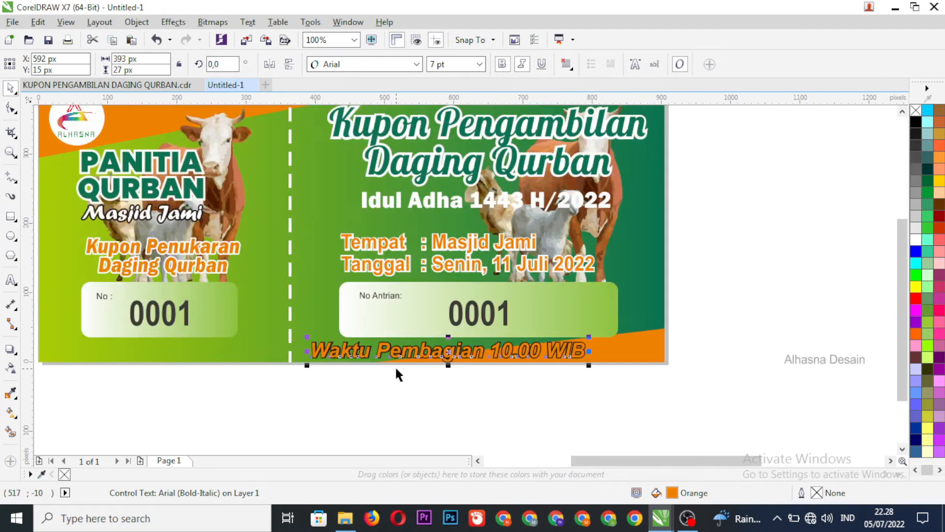
{"action": "left_click", "coordinate": [493, 391]}
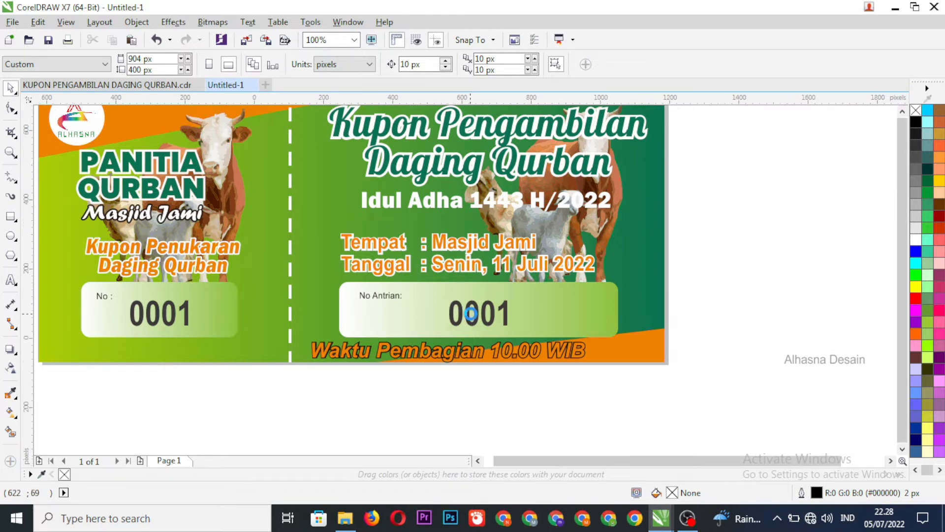
Step: Nudge the Kupon Penukaran, Tempat and Tanggal texts together up by 10 px, away from the number boxes
{"action": "scroll", "coordinate": [448, 314], "scroll_direction": "down", "scroll_amount": 1}
{"action": "scroll", "coordinate": [450, 309], "scroll_direction": "up", "scroll_amount": 1}
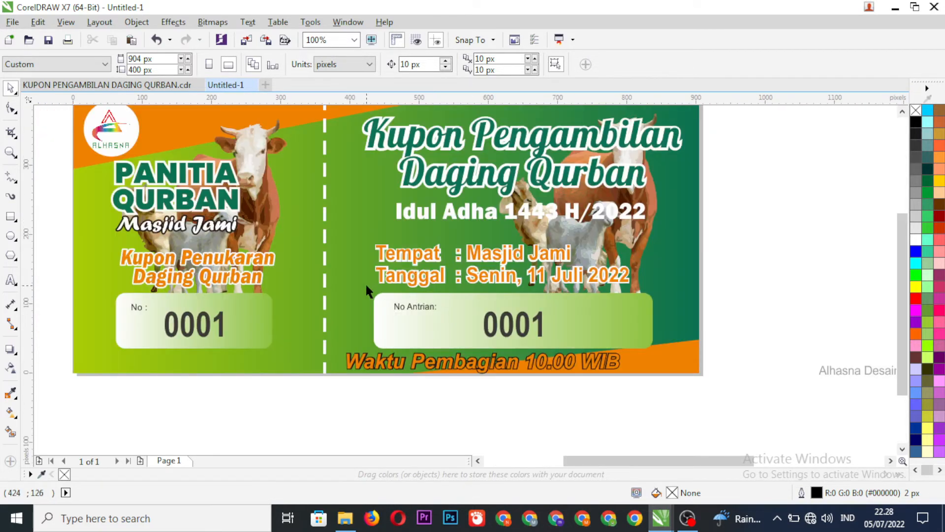
{"action": "left_click_drag", "start_coordinate": [56, 241], "coordinate": [682, 290]}
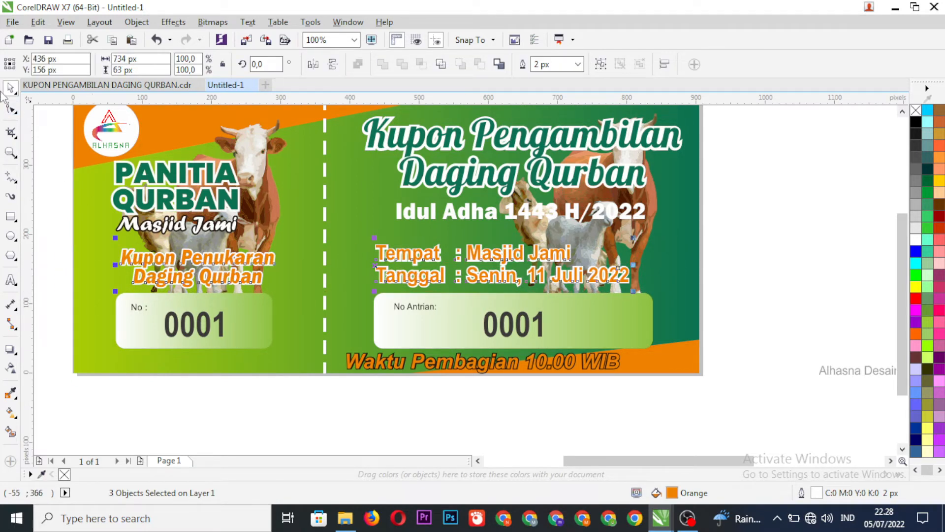
{"action": "key", "text": "Up"}
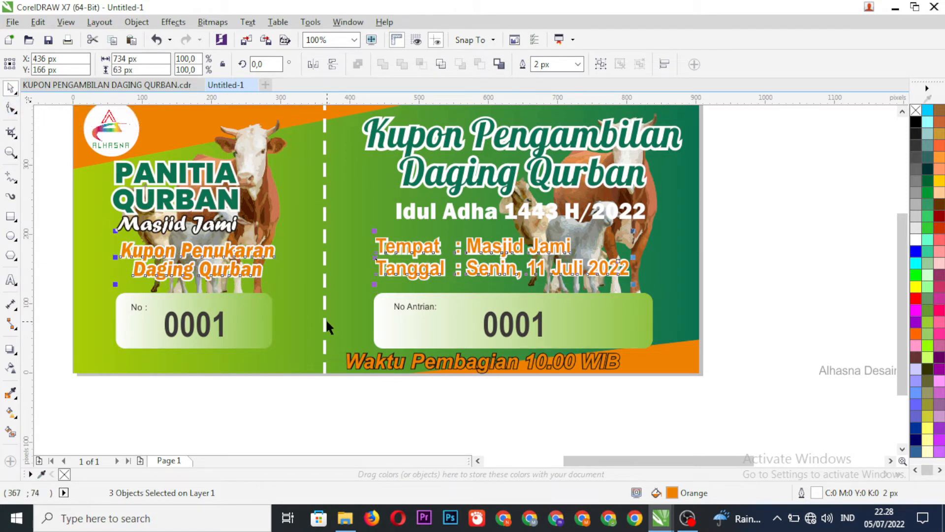
{"action": "left_click", "coordinate": [447, 417]}
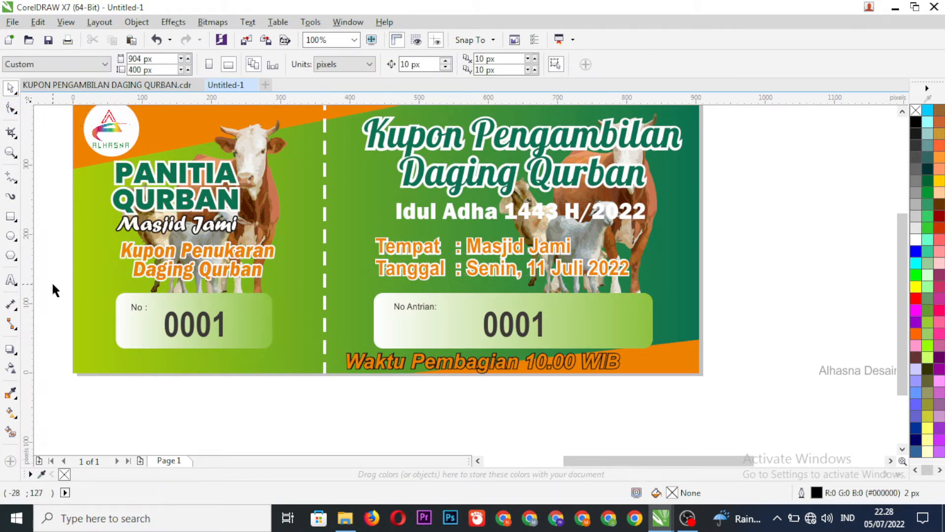
Step: Move both gradient number boxes with their labels and 0001 numbers up to about X 451, Y 92 px
{"action": "left_click_drag", "start_coordinate": [50, 290], "coordinate": [683, 348]}
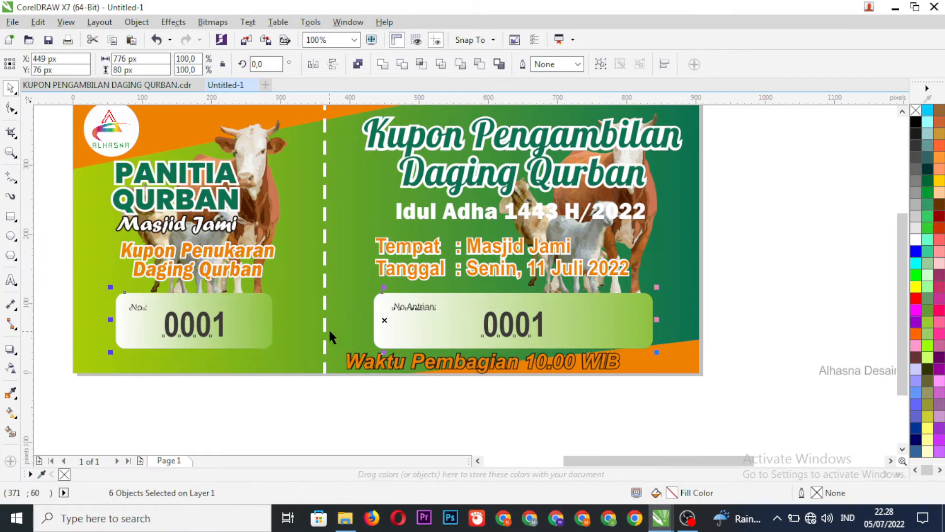
{"action": "left_click_drag", "start_coordinate": [387, 321], "coordinate": [385, 308]}
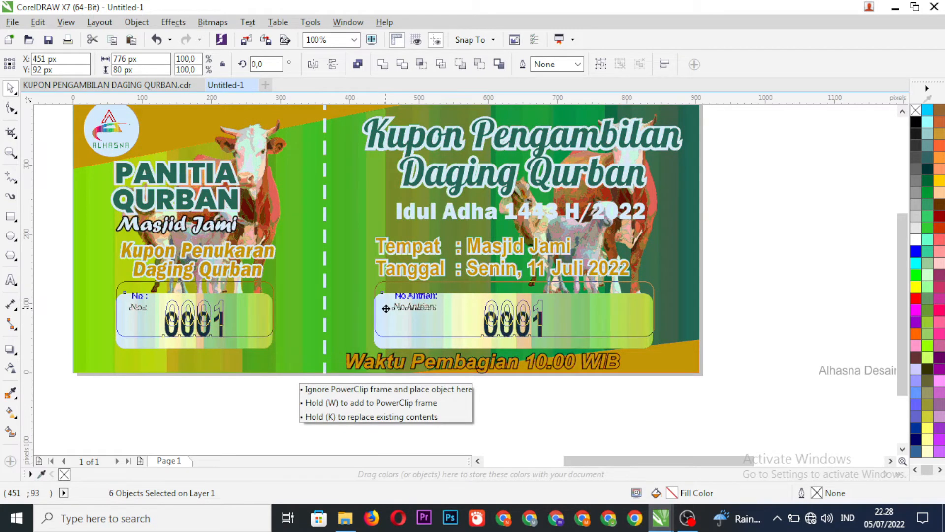
{"action": "left_click_drag", "start_coordinate": [385, 308], "coordinate": [386, 309]}
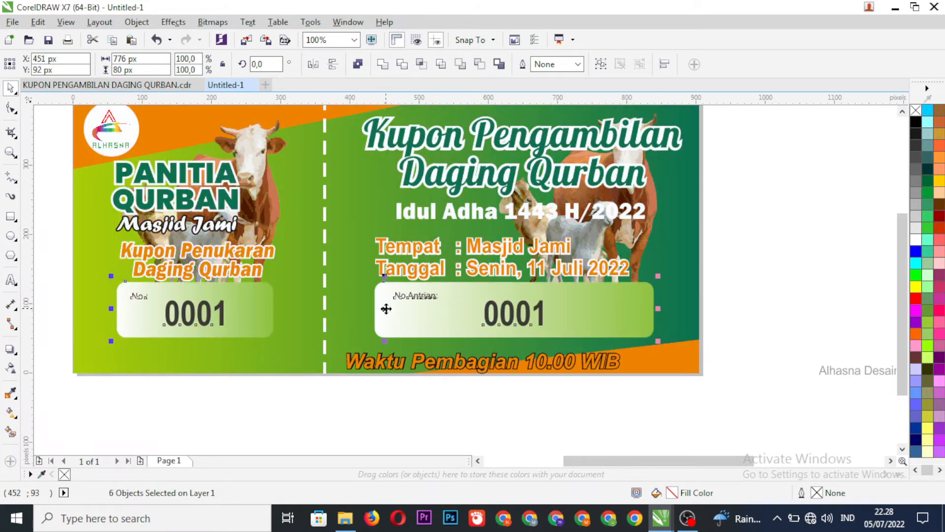
{"action": "scroll", "coordinate": [348, 302], "scroll_direction": "down", "scroll_amount": 2}
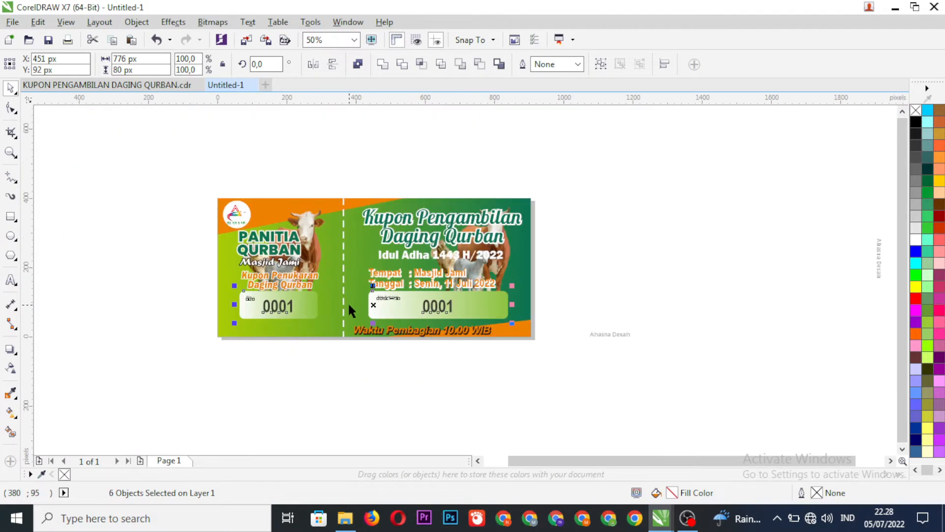
Step: Raise the Waktu Pembagian 10.00 WIB text toward the No Antrian box, to X 592, Y 25 px
{"action": "scroll", "coordinate": [347, 302], "scroll_direction": "up", "scroll_amount": 2}
{"action": "left_click_drag", "start_coordinate": [455, 362], "coordinate": [454, 353]}
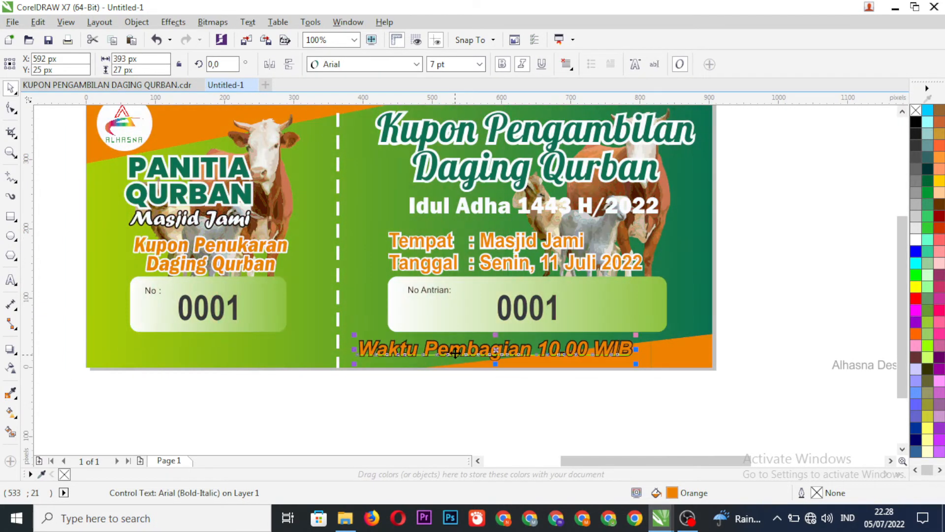
{"action": "left_click", "coordinate": [513, 403]}
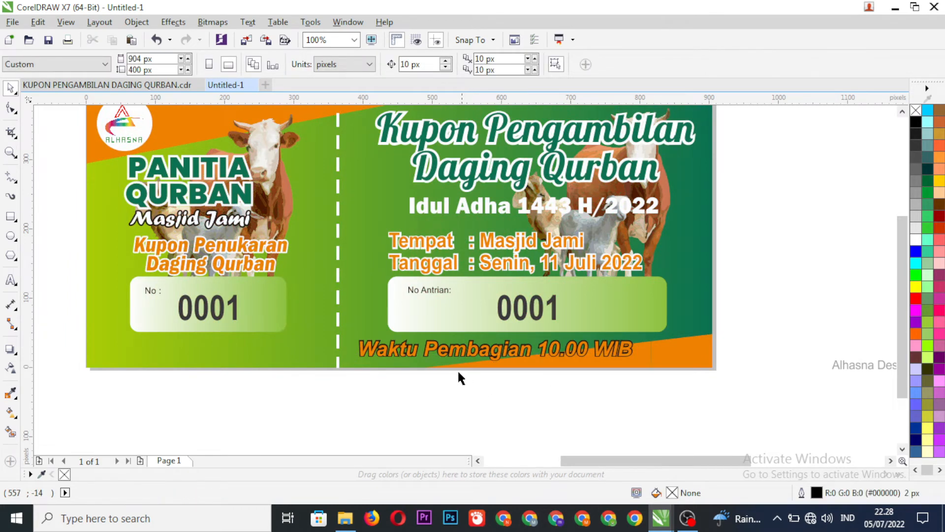
Step: Move the grey Alhasna Desain credit text onto the coupon below the No box, at about X 121, Y 16 px
{"action": "scroll", "coordinate": [441, 367], "scroll_direction": "down", "scroll_amount": 2}
{"action": "scroll", "coordinate": [563, 338], "scroll_direction": "up", "scroll_amount": 2}
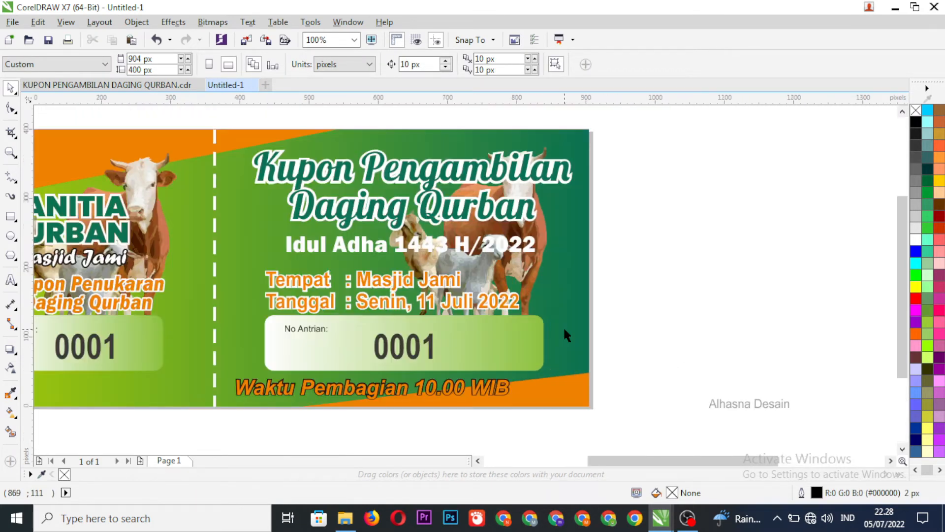
{"action": "scroll", "coordinate": [563, 326], "scroll_direction": "down", "scroll_amount": 2}
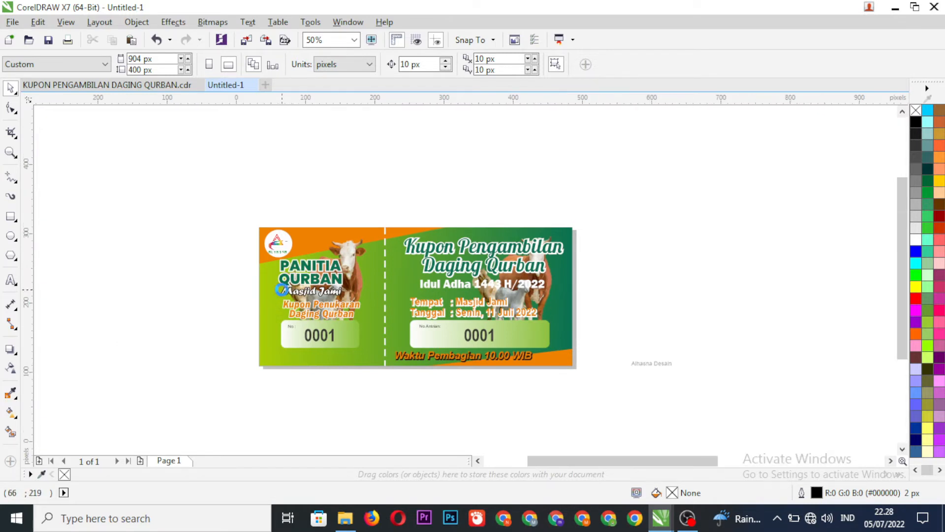
{"action": "scroll", "coordinate": [283, 294], "scroll_direction": "up", "scroll_amount": 2}
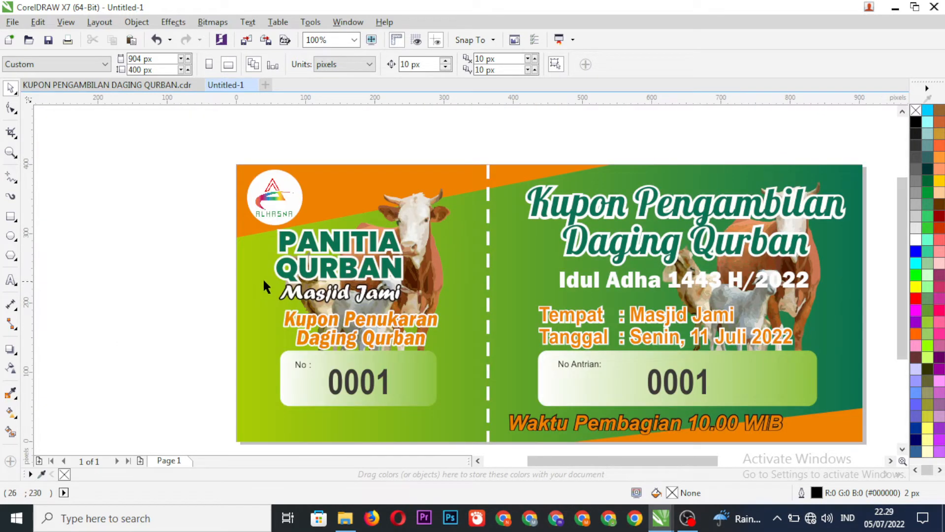
{"action": "scroll", "coordinate": [263, 282], "scroll_direction": "down", "scroll_amount": 2}
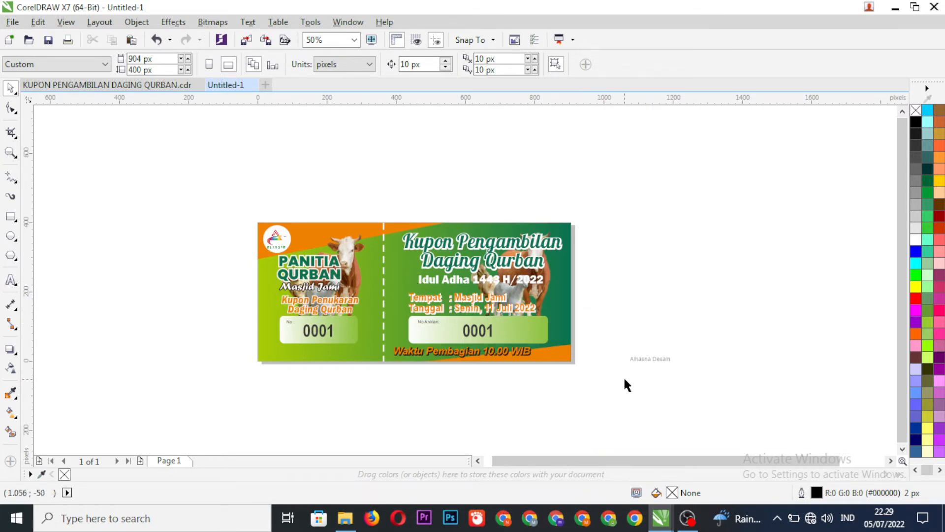
{"action": "left_click_drag", "start_coordinate": [641, 360], "coordinate": [290, 359]}
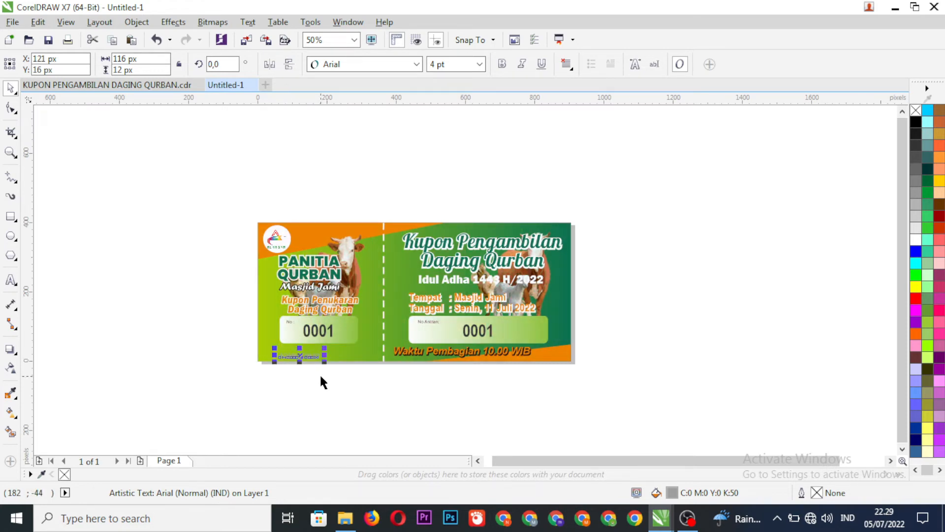
{"action": "left_click", "coordinate": [320, 373]}
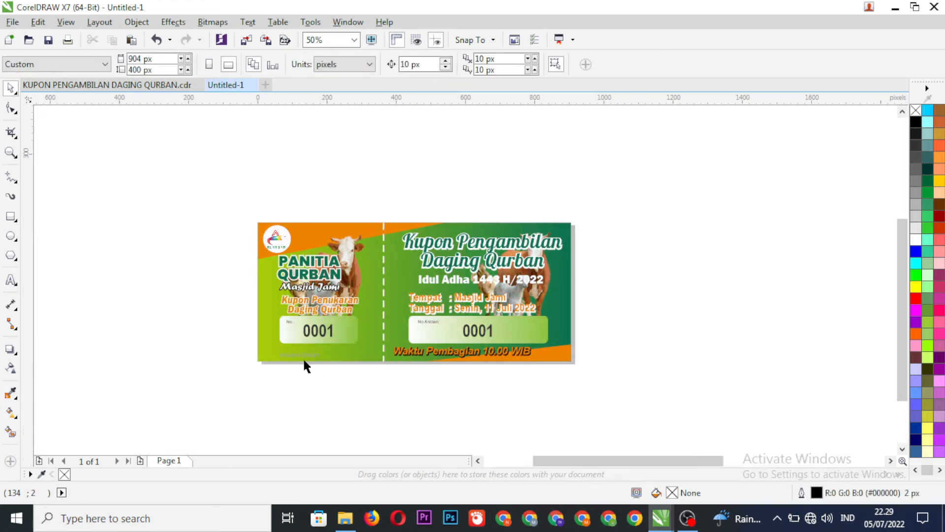
Step: Examine the assembled coupon closely, checking the stub, the titles and the place and date texts
{"action": "scroll", "coordinate": [302, 356], "scroll_direction": "up", "scroll_amount": 2}
{"action": "scroll", "coordinate": [287, 349], "scroll_direction": "down", "scroll_amount": 2}
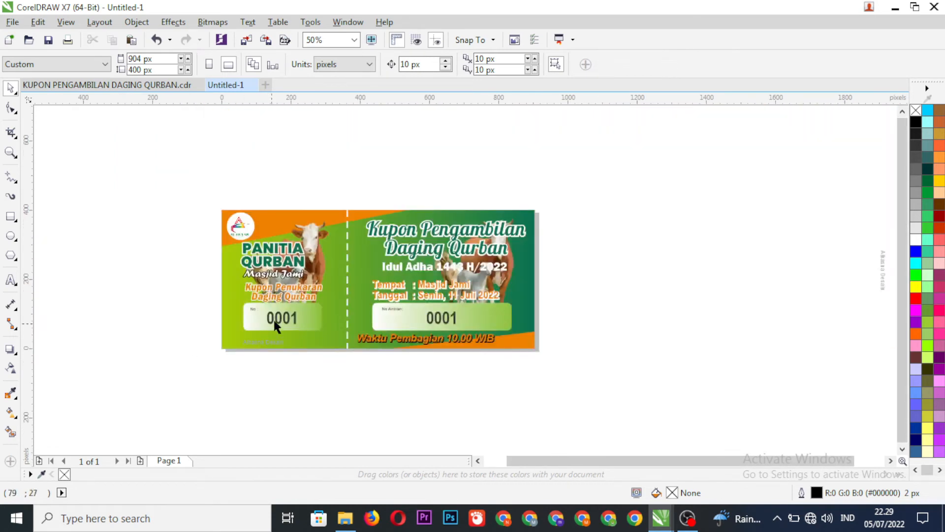
{"action": "scroll", "coordinate": [247, 240], "scroll_direction": "up", "scroll_amount": 1}
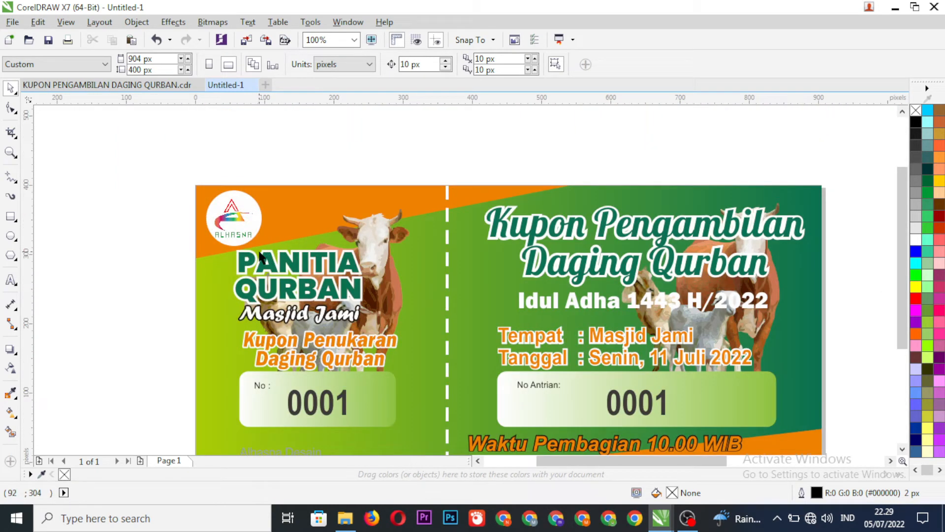
{"action": "scroll", "coordinate": [260, 254], "scroll_direction": "down", "scroll_amount": 1}
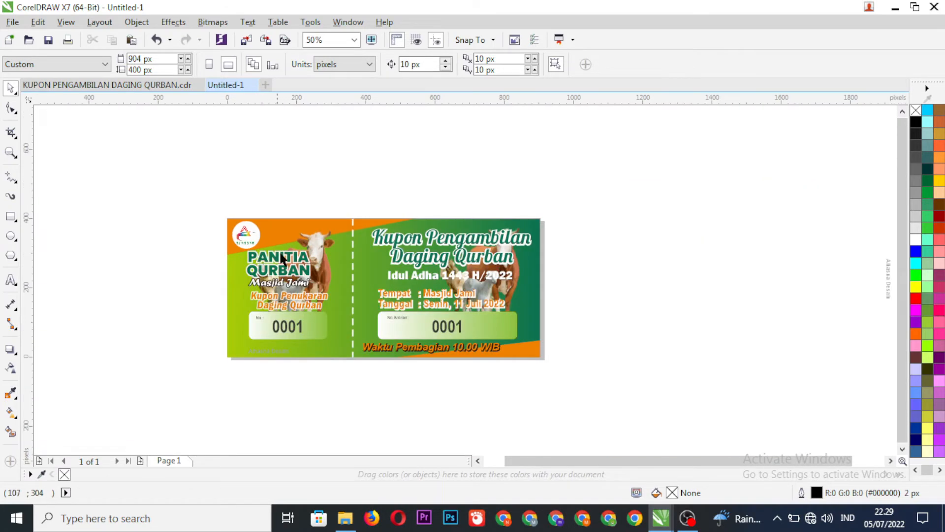
{"action": "scroll", "coordinate": [414, 257], "scroll_direction": "up", "scroll_amount": 1}
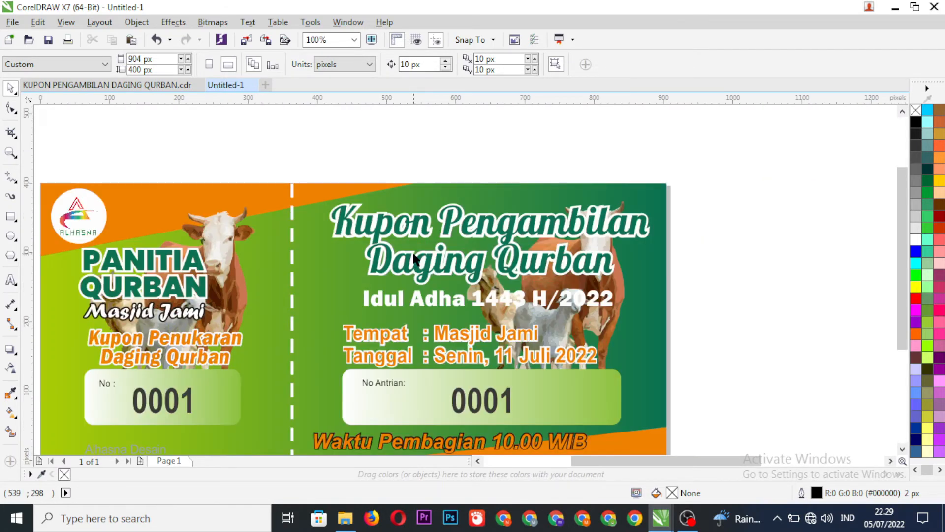
{"action": "scroll", "coordinate": [415, 257], "scroll_direction": "down", "scroll_amount": 1}
{"action": "scroll", "coordinate": [426, 308], "scroll_direction": "up", "scroll_amount": 1}
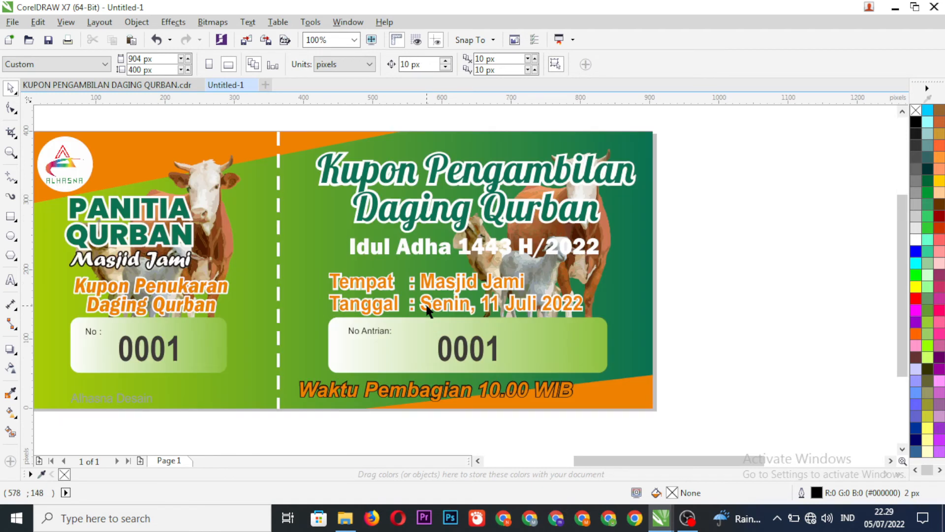
Step: Retype the venue in the Tempat line as Masjid Jami
{"action": "left_click", "coordinate": [449, 282]}
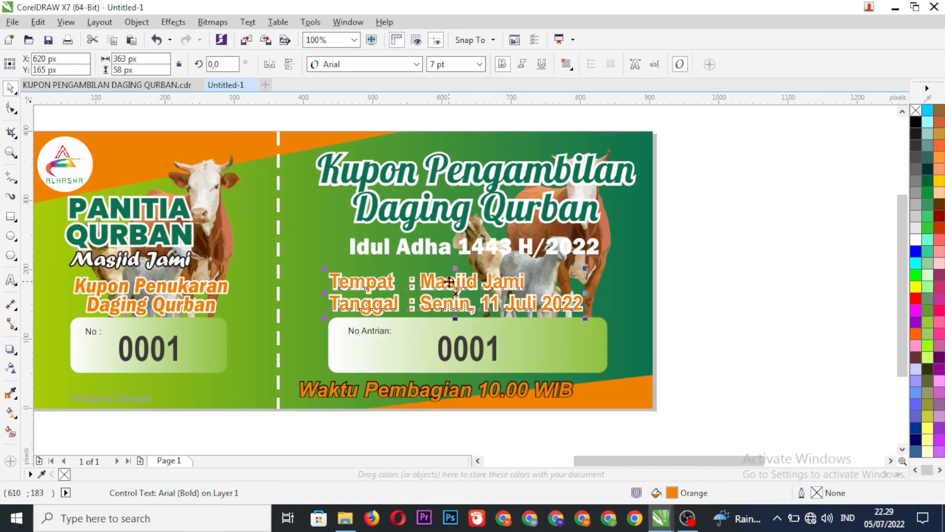
{"action": "left_click", "coordinate": [717, 301]}
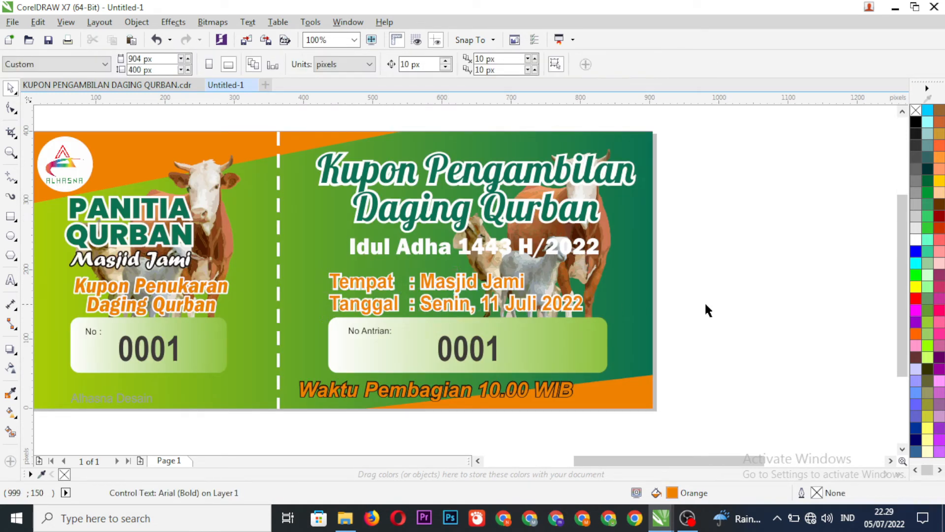
{"action": "double_click", "coordinate": [455, 285]}
{"action": "left_click_drag", "start_coordinate": [528, 283], "coordinate": [418, 290]}
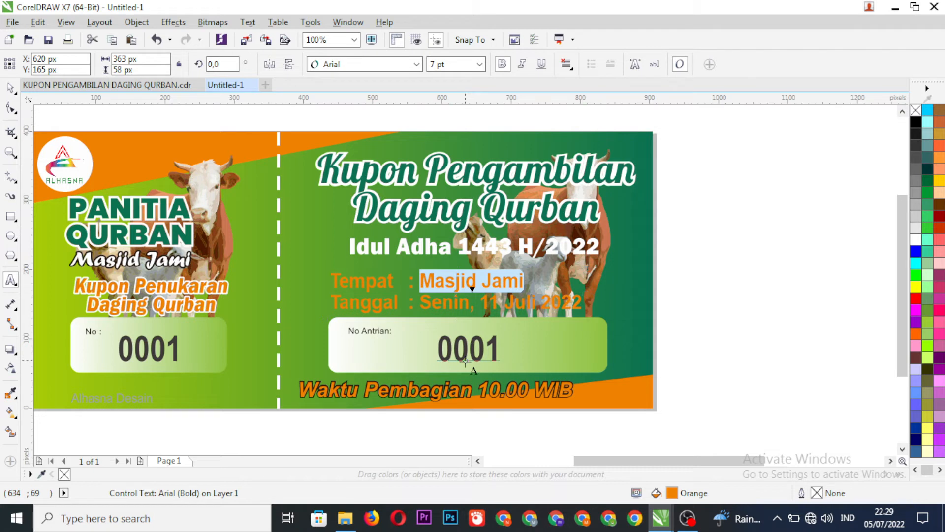
{"action": "type", "text": "Mas"}
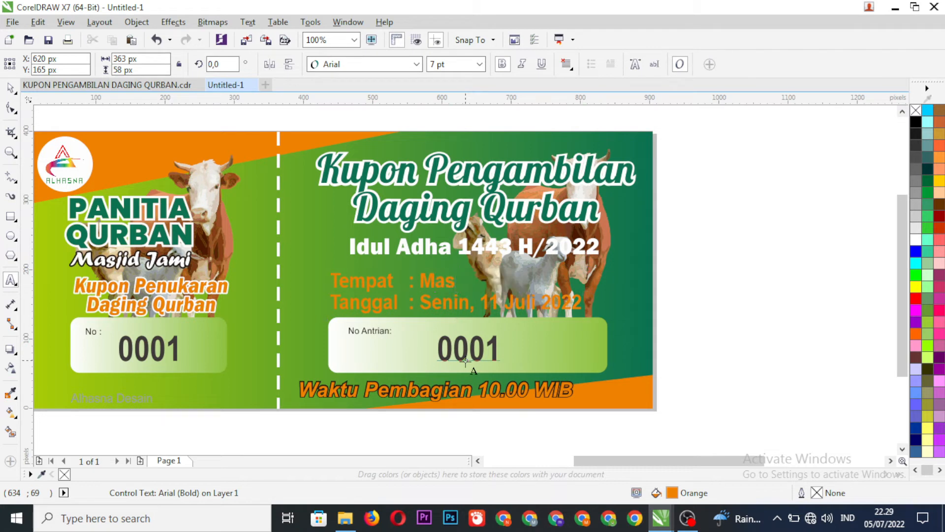
{"action": "type", "text": "jid Jami"}
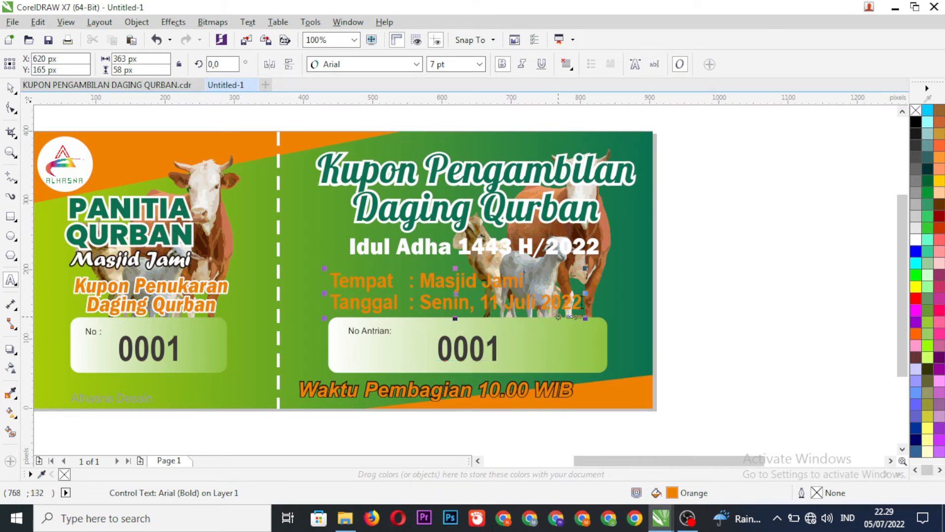
Step: Retype the date after Senin in the Tanggal line as 11 Juli 2022 and finish the text editing
{"action": "left_click_drag", "start_coordinate": [582, 302], "coordinate": [481, 302]}
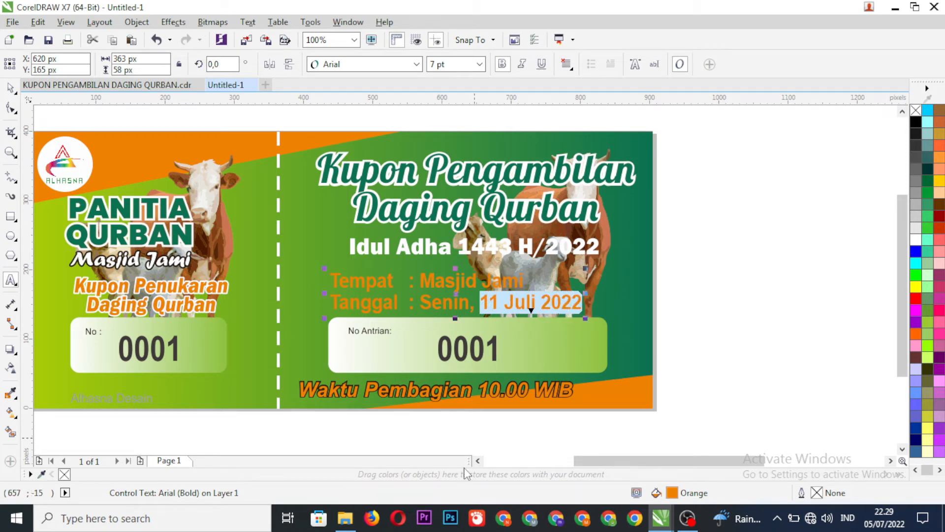
{"action": "type", "text": "11"}
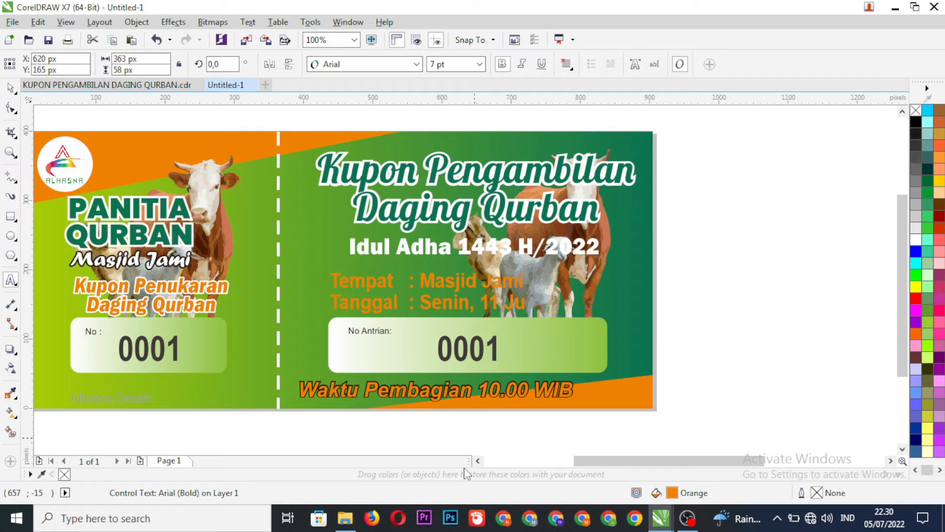
{"action": "type", "text": "i 2022"}
{"action": "left_click", "coordinate": [10, 89]}
{"action": "left_click", "coordinate": [725, 374]}
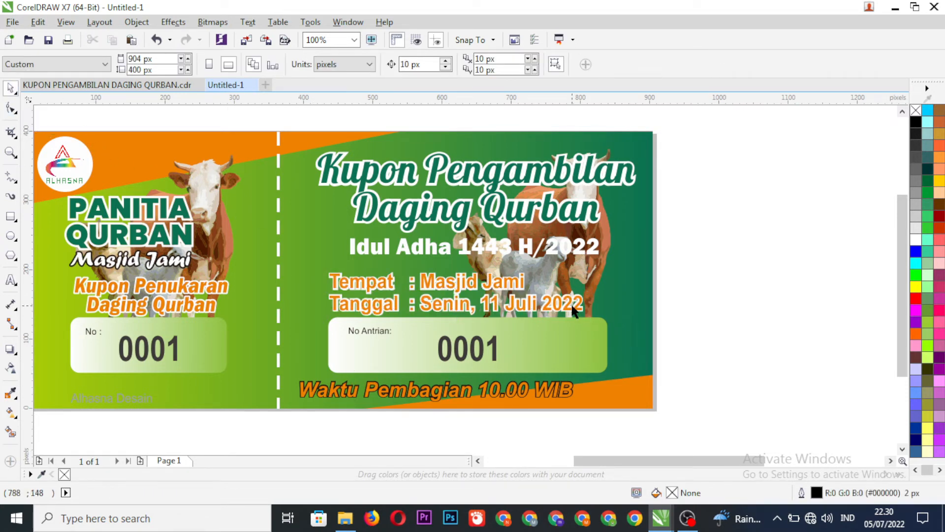
Step: Change the distribution time in the Waktu Pembagian text to 11.00 WIB
{"action": "left_click", "coordinate": [461, 392]}
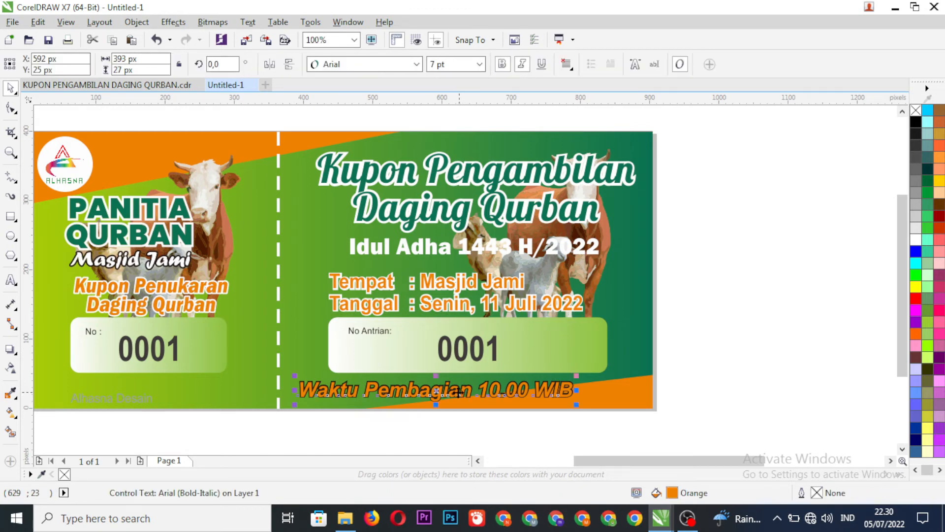
{"action": "left_click", "coordinate": [11, 279]}
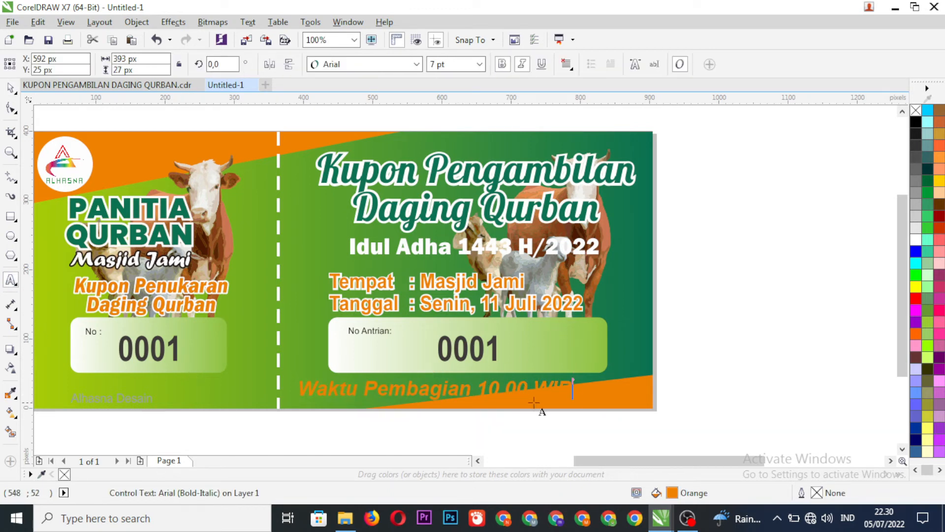
{"action": "left_click_drag", "start_coordinate": [572, 389], "coordinate": [476, 391]}
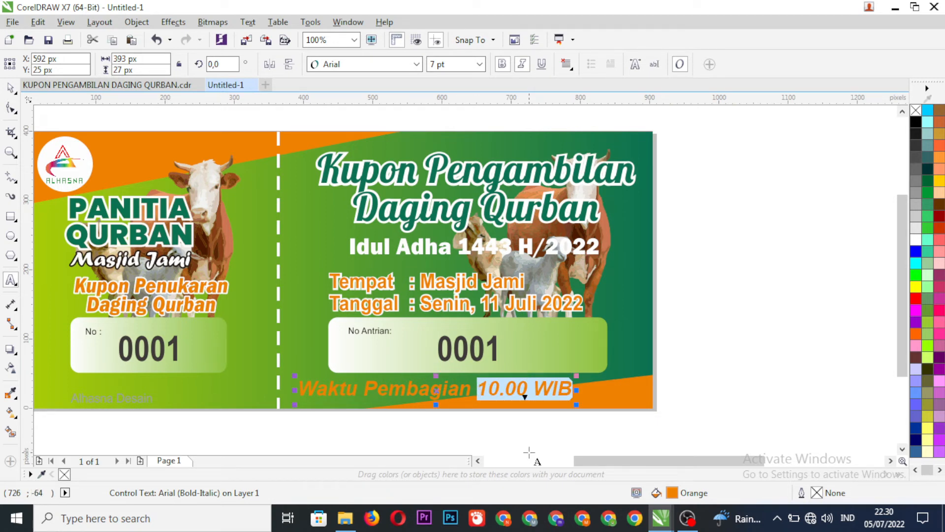
{"action": "type", "text": "11"}
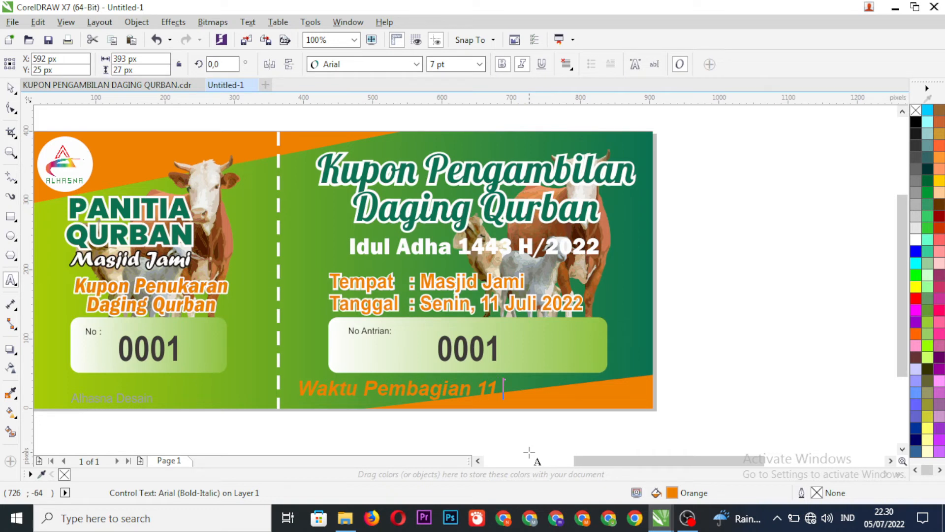
{"action": "type", "text": ".00 WIB"}
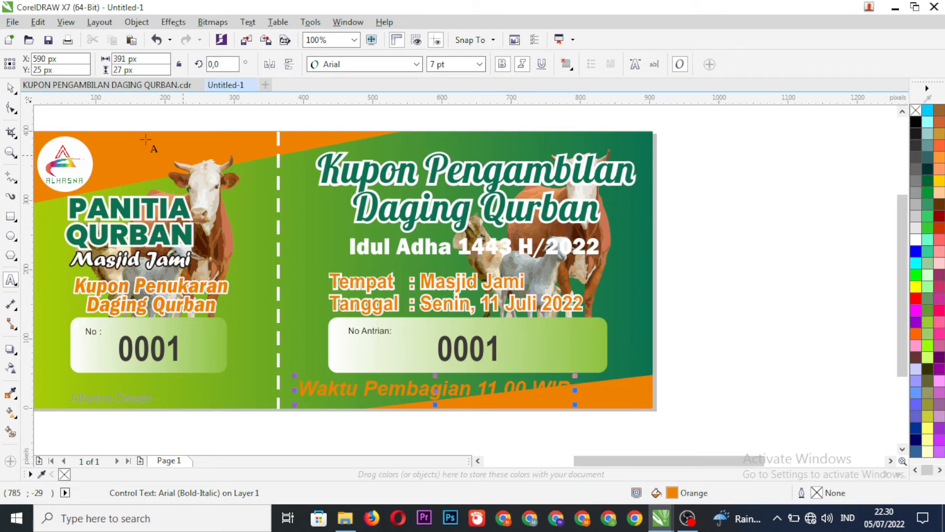
{"action": "left_click", "coordinate": [10, 89]}
{"action": "left_click", "coordinate": [731, 360]}
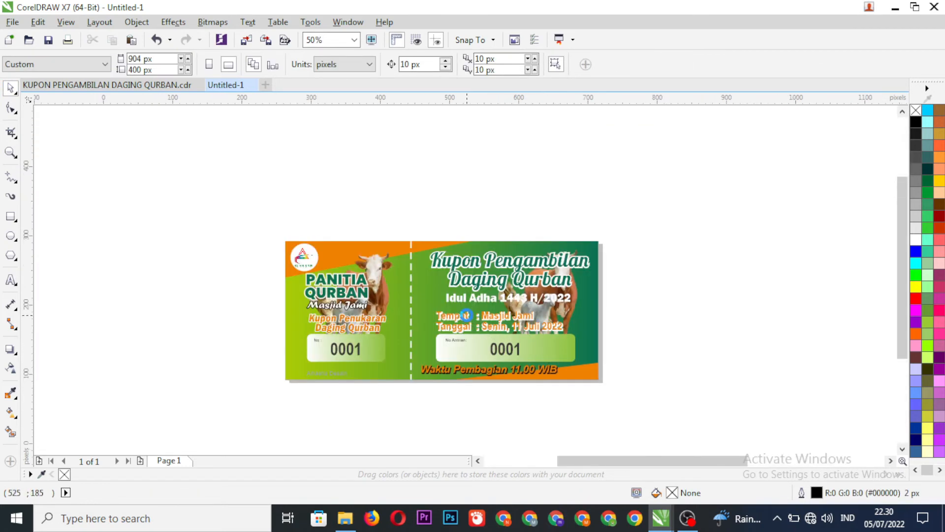
{"action": "scroll", "coordinate": [465, 309], "scroll_direction": "up", "scroll_amount": 2}
{"action": "scroll", "coordinate": [442, 294], "scroll_direction": "down", "scroll_amount": 2}
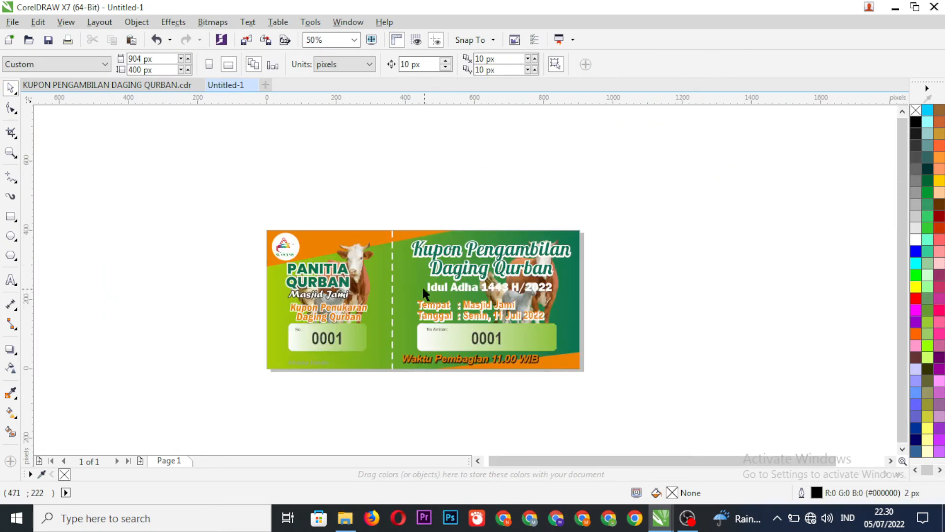
{"action": "scroll", "coordinate": [398, 284], "scroll_direction": "up", "scroll_amount": 2}
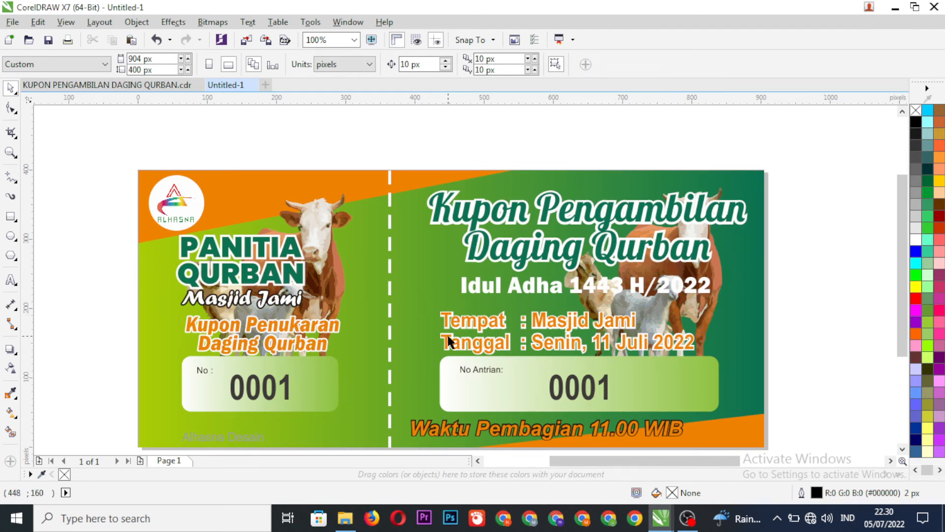
{"action": "left_click_drag", "start_coordinate": [899, 269], "coordinate": [902, 286]}
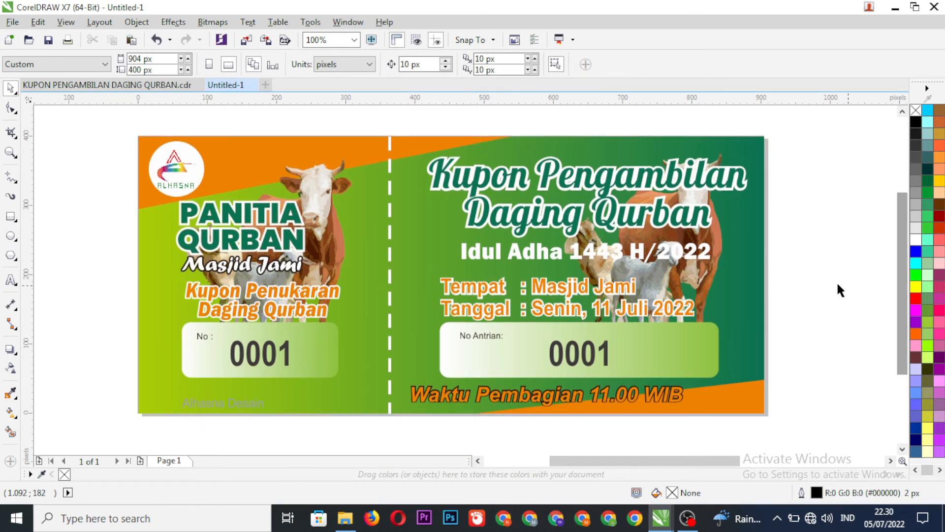
{"action": "scroll", "coordinate": [588, 283], "scroll_direction": "down", "scroll_amount": 2}
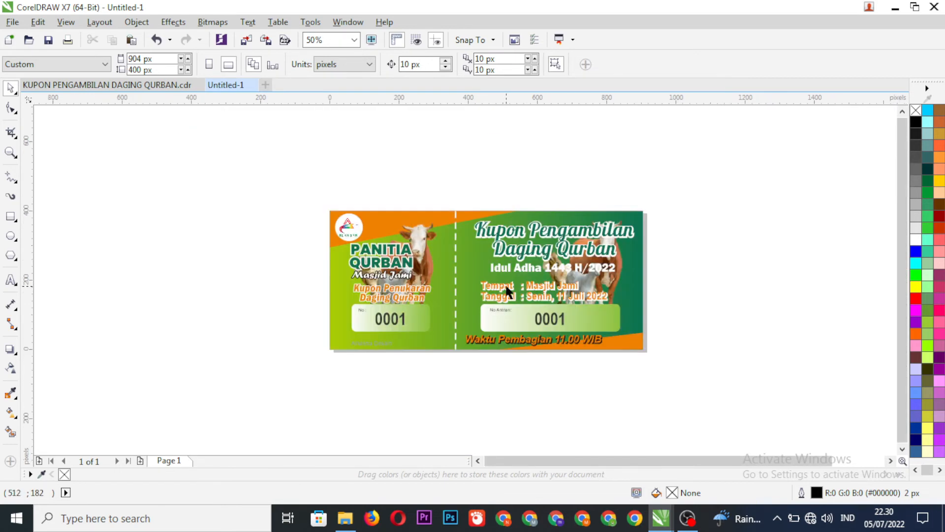
Step: Examine the edited coupon closely, checking the texts on the main part and the committee title on the stub
{"action": "scroll", "coordinate": [586, 278], "scroll_direction": "up", "scroll_amount": 4}
{"action": "scroll", "coordinate": [585, 276], "scroll_direction": "down", "scroll_amount": 2}
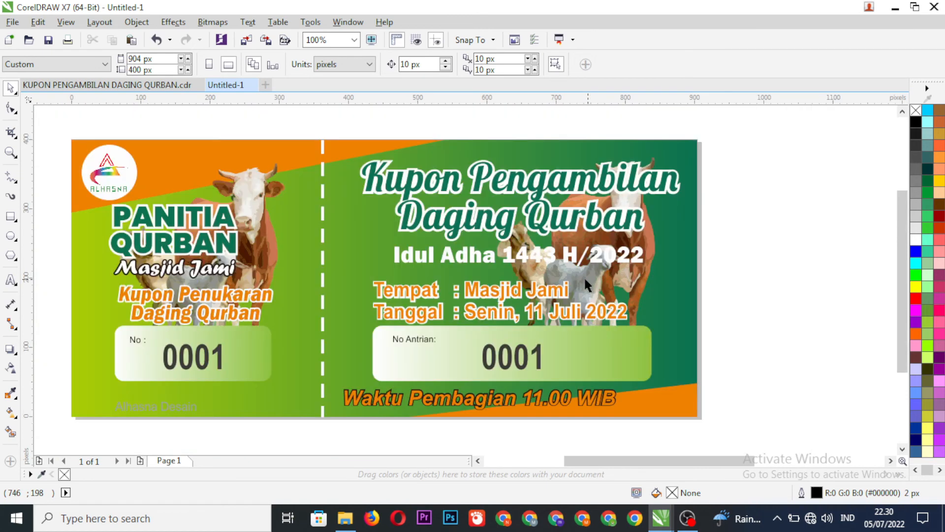
{"action": "scroll", "coordinate": [512, 265], "scroll_direction": "down", "scroll_amount": 2}
{"action": "scroll", "coordinate": [287, 224], "scroll_direction": "up", "scroll_amount": 2}
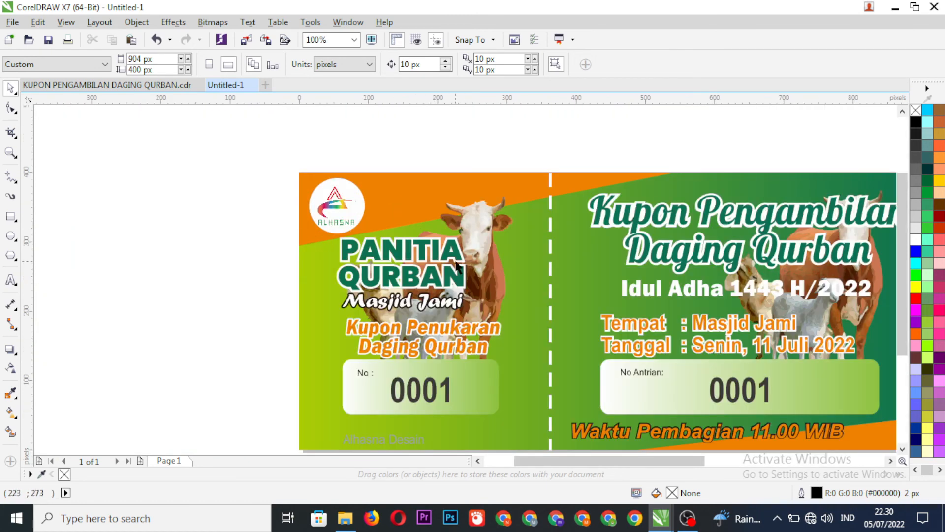
{"action": "scroll", "coordinate": [456, 261], "scroll_direction": "up", "scroll_amount": 2}
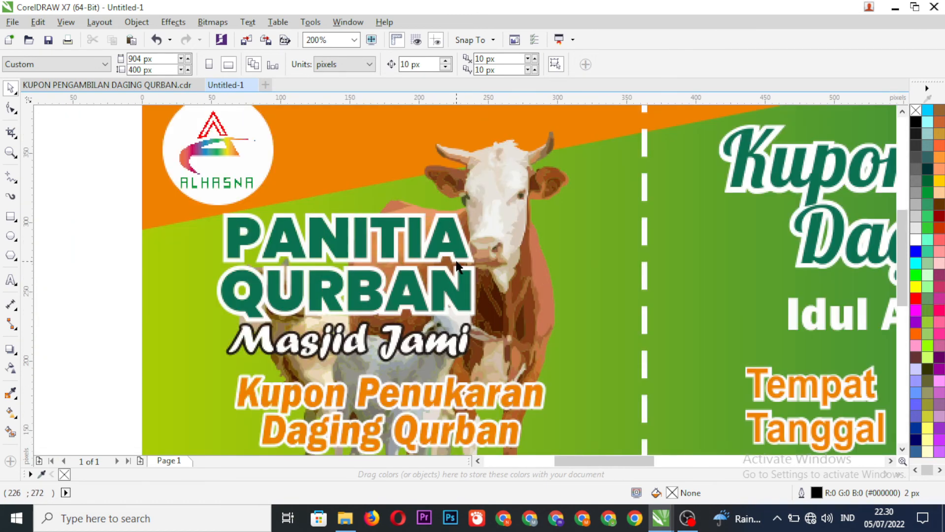
{"action": "scroll", "coordinate": [457, 262], "scroll_direction": "down", "scroll_amount": 2}
{"action": "scroll", "coordinate": [443, 250], "scroll_direction": "up", "scroll_amount": 2}
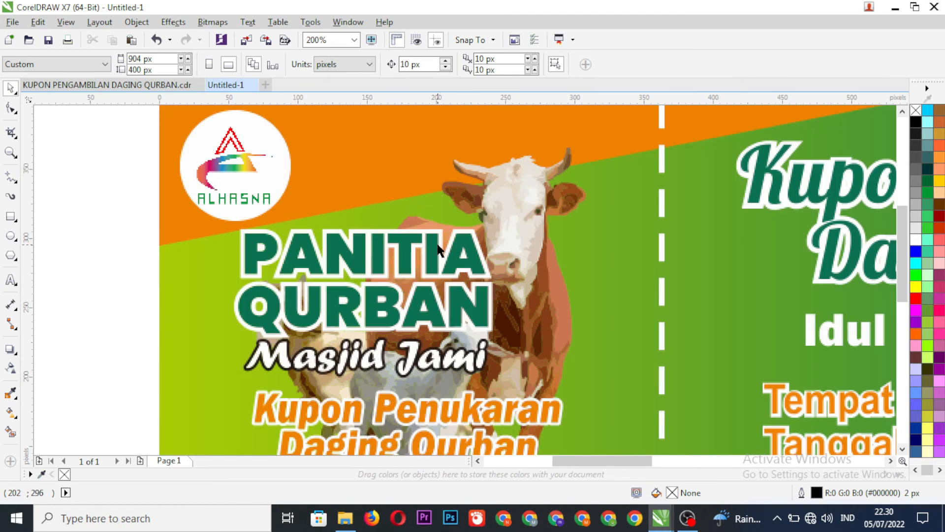
{"action": "scroll", "coordinate": [359, 263], "scroll_direction": "down", "scroll_amount": 2}
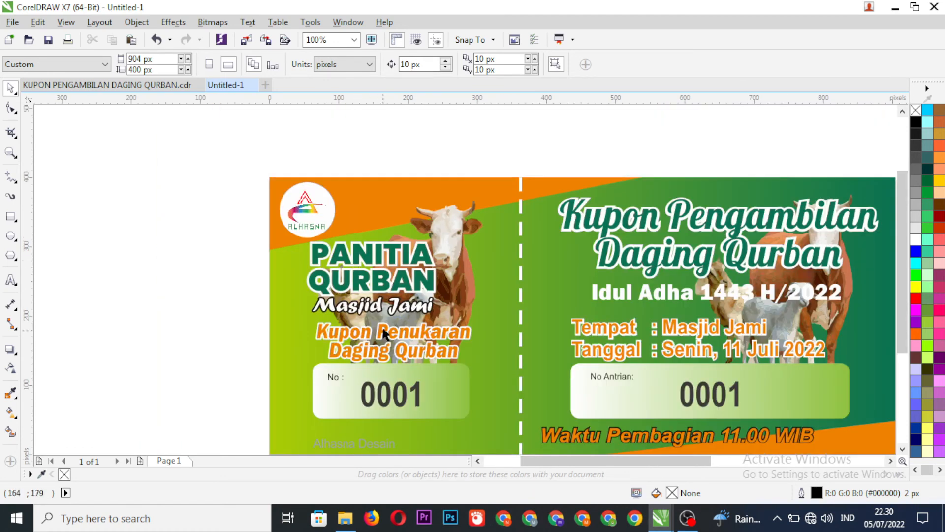
Step: Retype the mosque name under the PANITIA QURBAN title on the stub as Masjid Jami and finish the text editing
{"action": "scroll", "coordinate": [369, 312], "scroll_direction": "up", "scroll_amount": 2}
{"action": "left_click", "coordinate": [369, 312]}
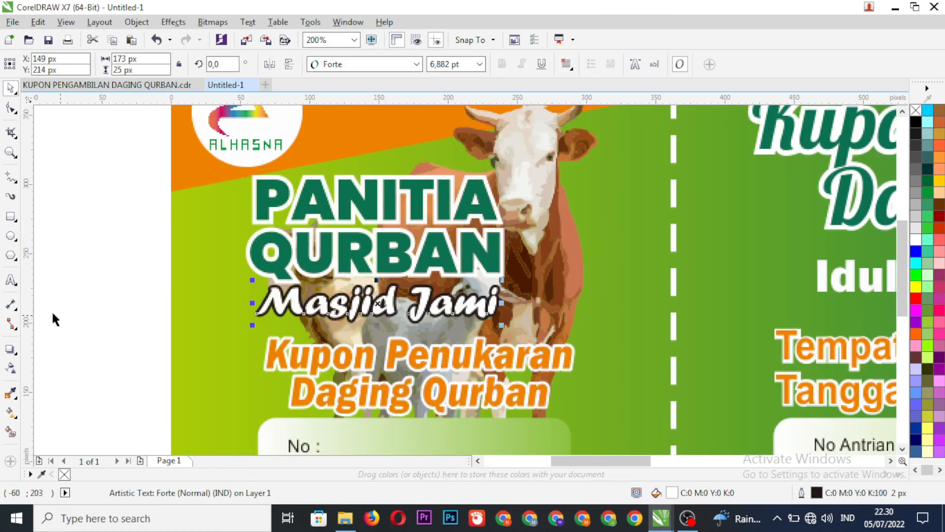
{"action": "left_click", "coordinate": [11, 279]}
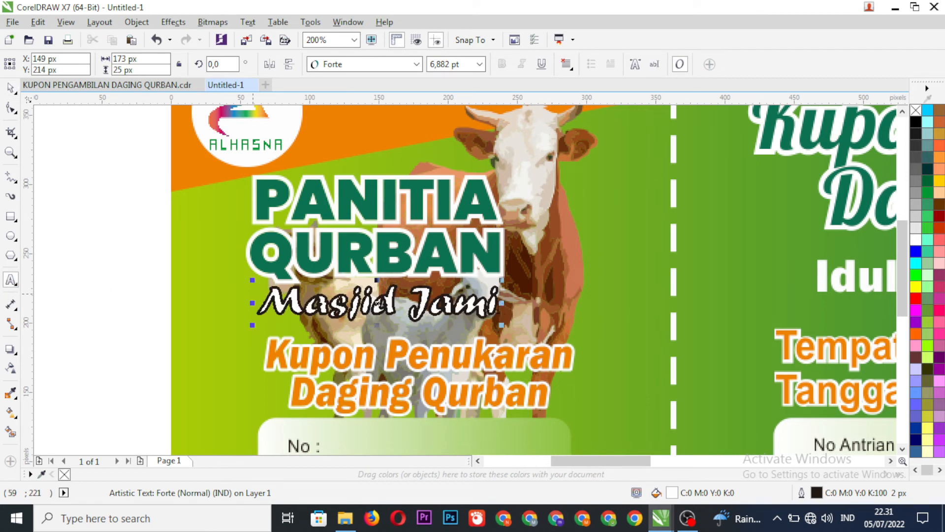
{"action": "left_click_drag", "start_coordinate": [498, 303], "coordinate": [256, 303]}
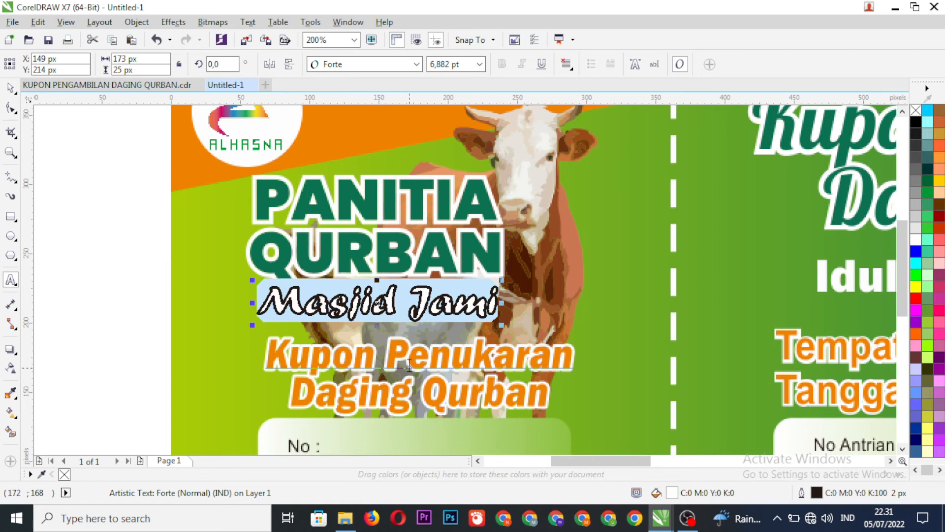
{"action": "type", "text": "Ma"}
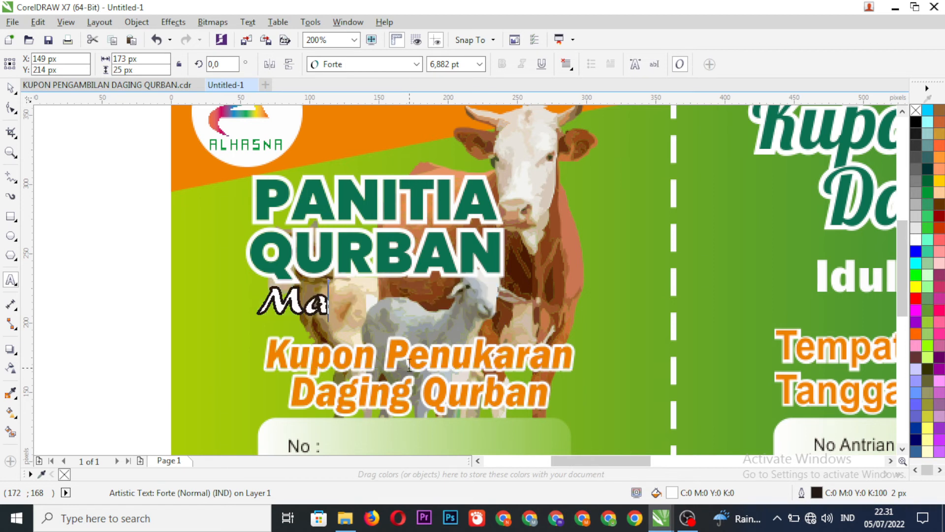
{"action": "type", "text": "sjid"}
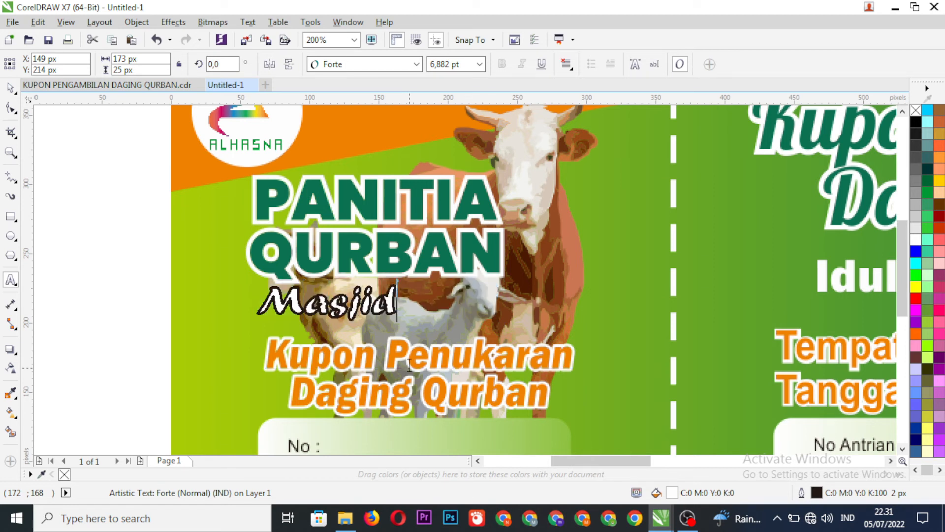
{"action": "type", "text": " Jami"}
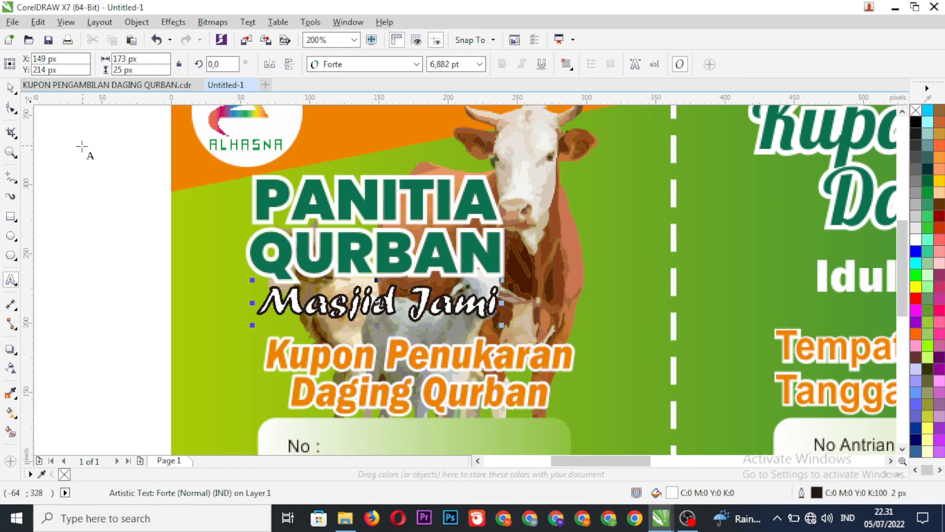
{"action": "left_click", "coordinate": [10, 92]}
{"action": "left_click", "coordinate": [85, 204]}
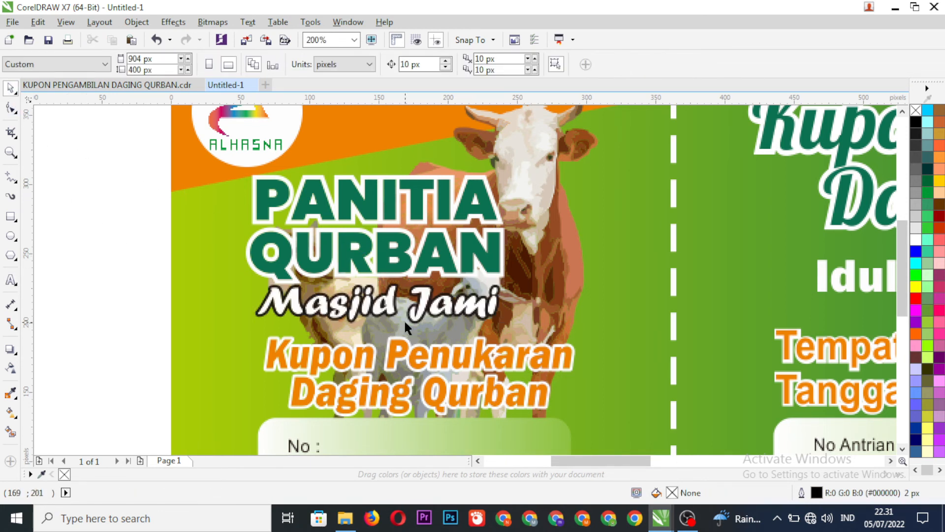
Step: Change the last digit of the stub's No number to 2 so that it reads 0002
{"action": "scroll", "coordinate": [325, 309], "scroll_direction": "down", "scroll_amount": 1}
{"action": "scroll", "coordinate": [333, 353], "scroll_direction": "down", "scroll_amount": 1}
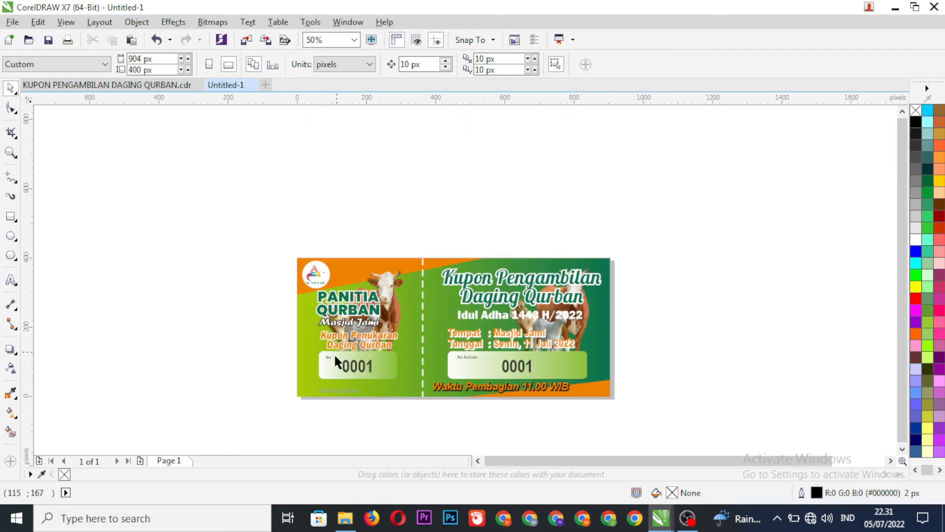
{"action": "scroll", "coordinate": [333, 353], "scroll_direction": "up", "scroll_amount": 2}
{"action": "left_click", "coordinate": [429, 364]}
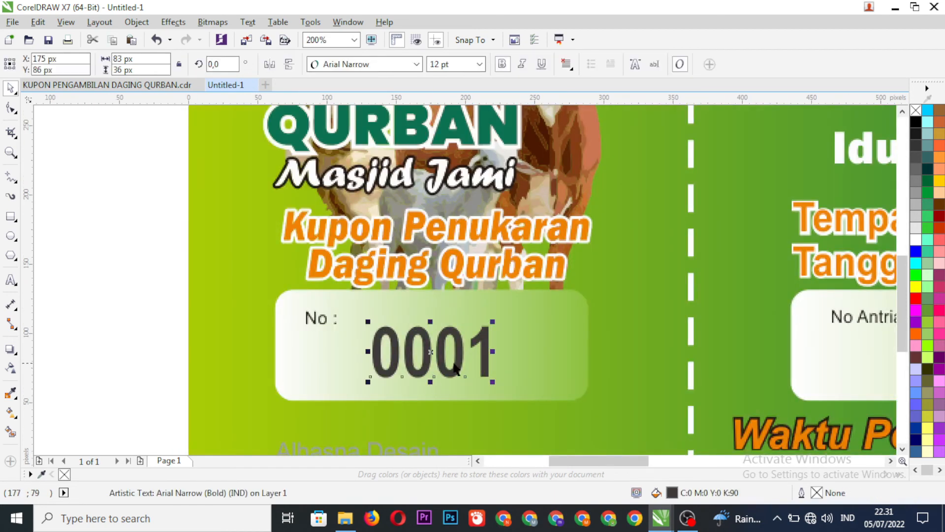
{"action": "left_click", "coordinate": [11, 280]}
{"action": "left_click", "coordinate": [485, 356]}
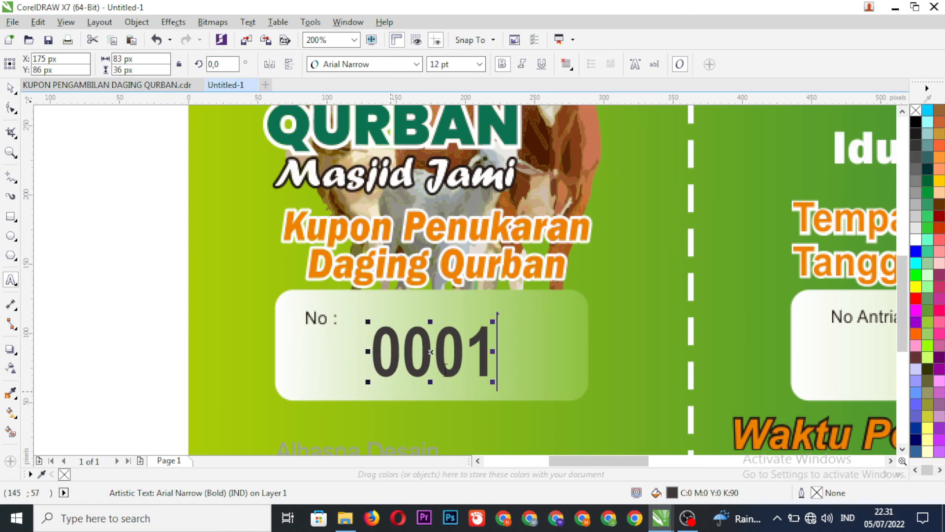
{"action": "left_click_drag", "start_coordinate": [494, 355], "coordinate": [463, 356]}
{"action": "type", "text": "2"}
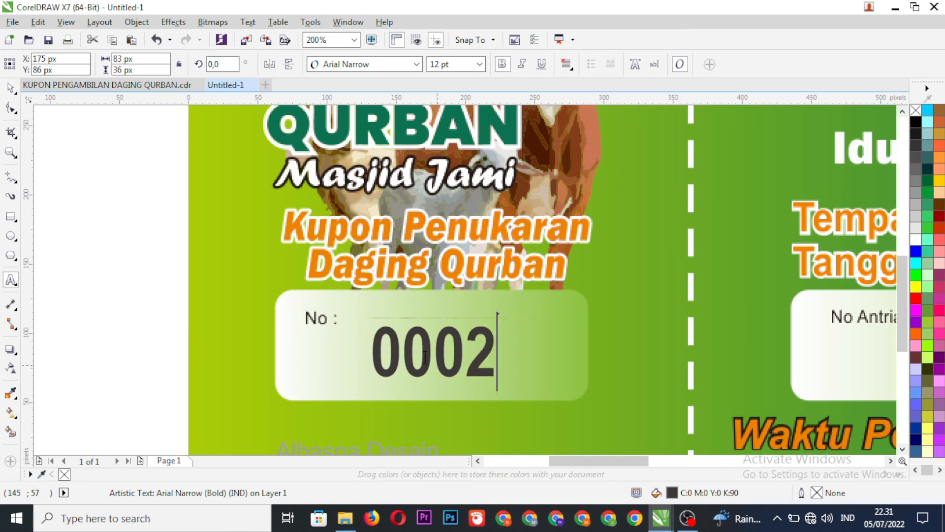
Step: Change the No Antrian number on the main part of the coupon to 0002 and deselect the text
{"action": "scroll", "coordinate": [327, 330], "scroll_direction": "down", "scroll_amount": 1}
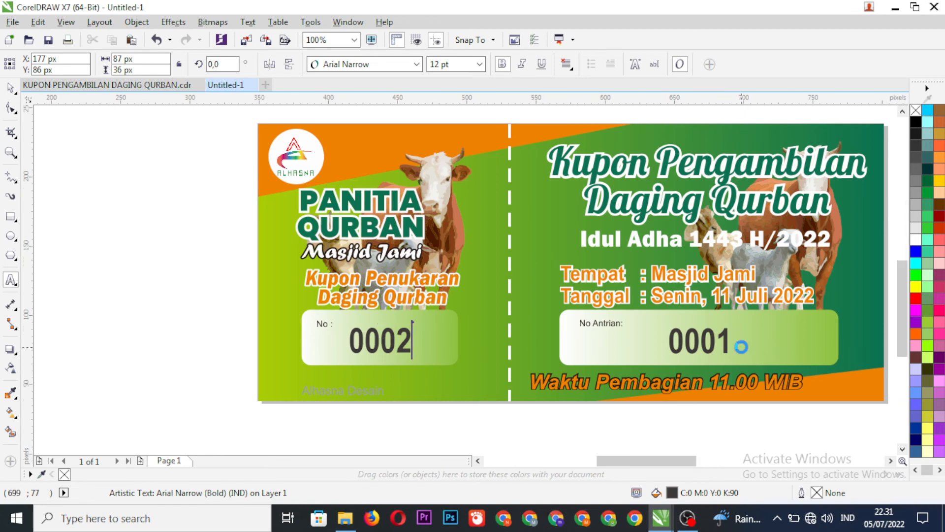
{"action": "scroll", "coordinate": [743, 347], "scroll_direction": "up", "scroll_amount": 1}
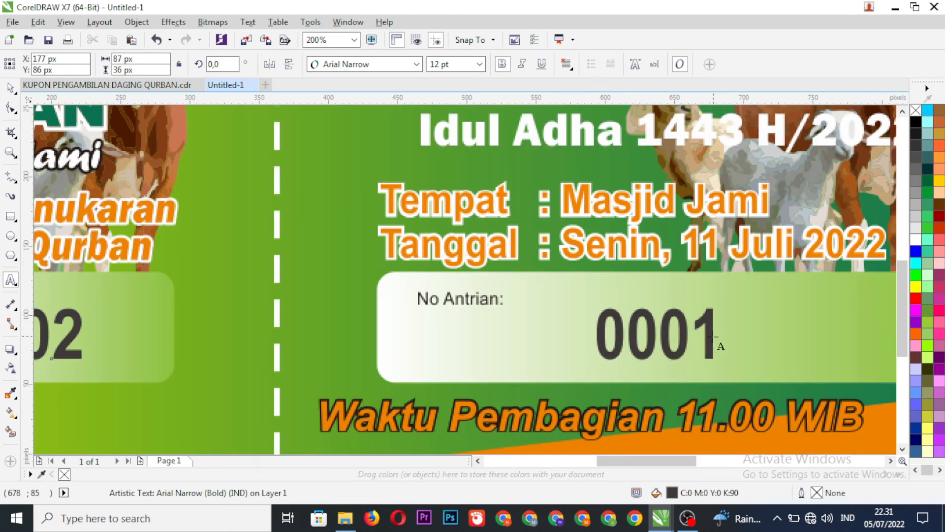
{"action": "left_click", "coordinate": [712, 339]}
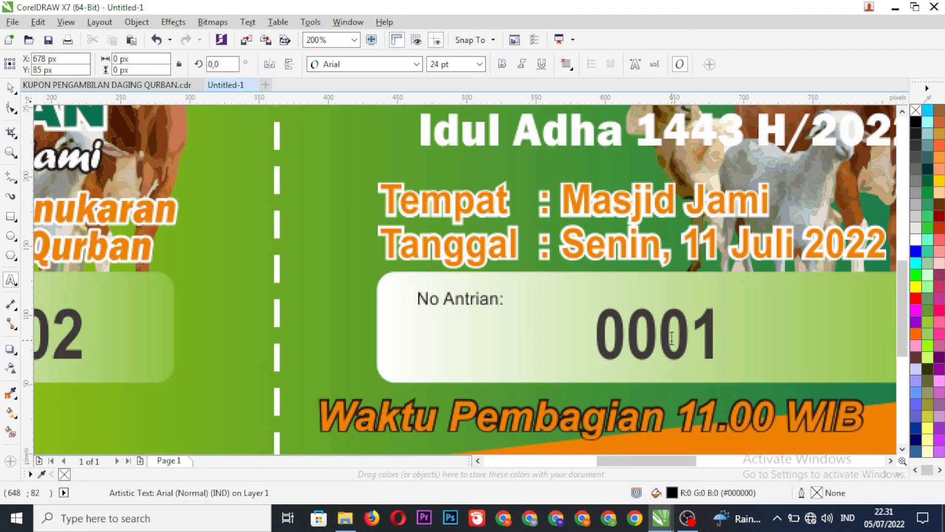
{"action": "double_click", "coordinate": [709, 336]}
{"action": "left_click", "coordinate": [716, 340]}
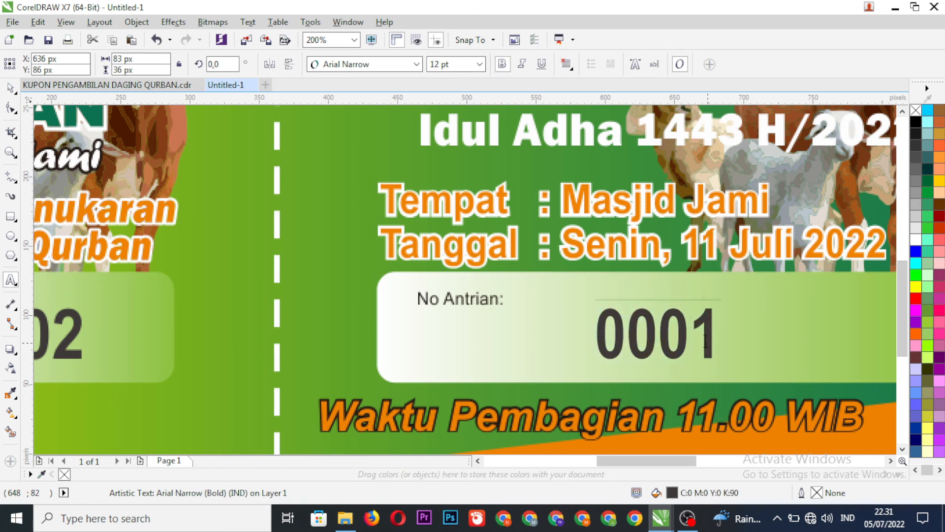
{"action": "left_click_drag", "start_coordinate": [715, 341], "coordinate": [700, 340]}
{"action": "type", "text": "2"}
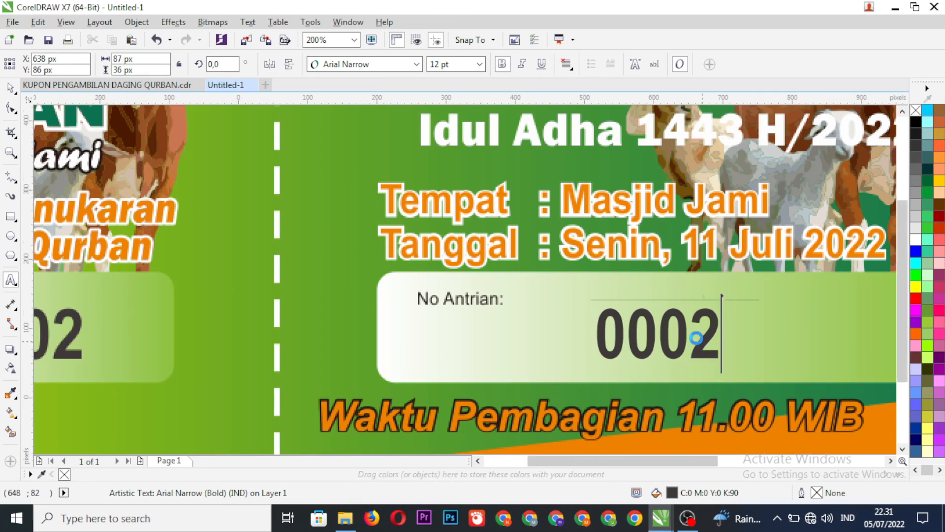
{"action": "scroll", "coordinate": [703, 339], "scroll_direction": "down", "scroll_amount": 2}
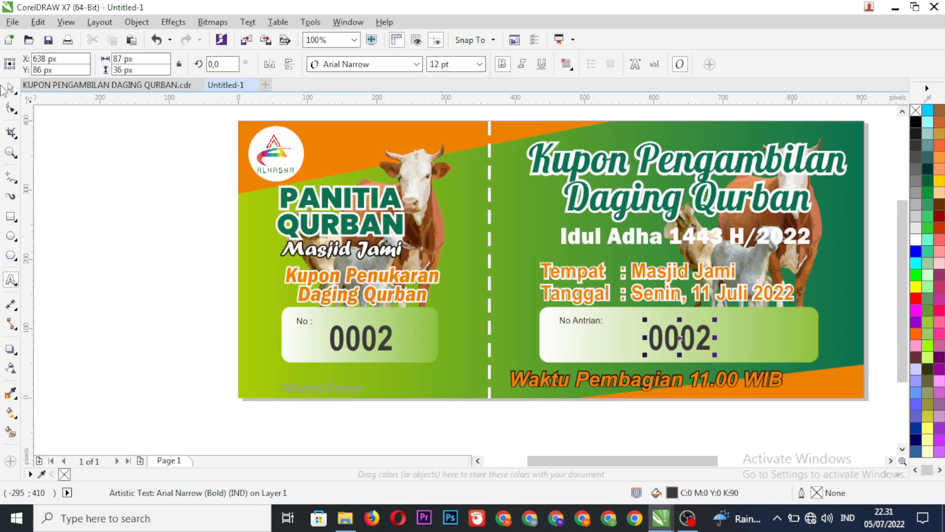
{"action": "left_click", "coordinate": [10, 88]}
{"action": "left_click", "coordinate": [53, 205]}
Step: Review the whole finished coupon, centring it in view and checking the place, date and queue number up close
{"action": "scroll", "coordinate": [475, 332], "scroll_direction": "down", "scroll_amount": 2}
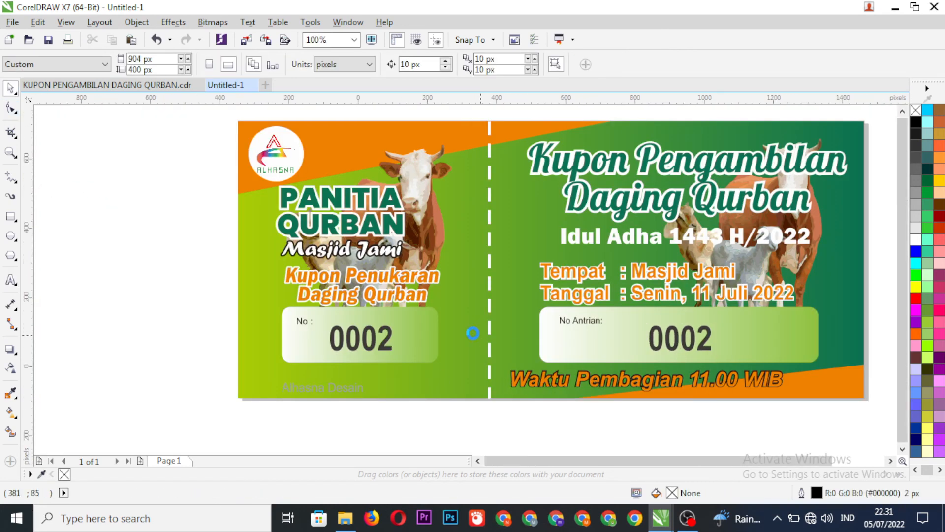
{"action": "scroll", "coordinate": [513, 292], "scroll_direction": "up", "scroll_amount": 2}
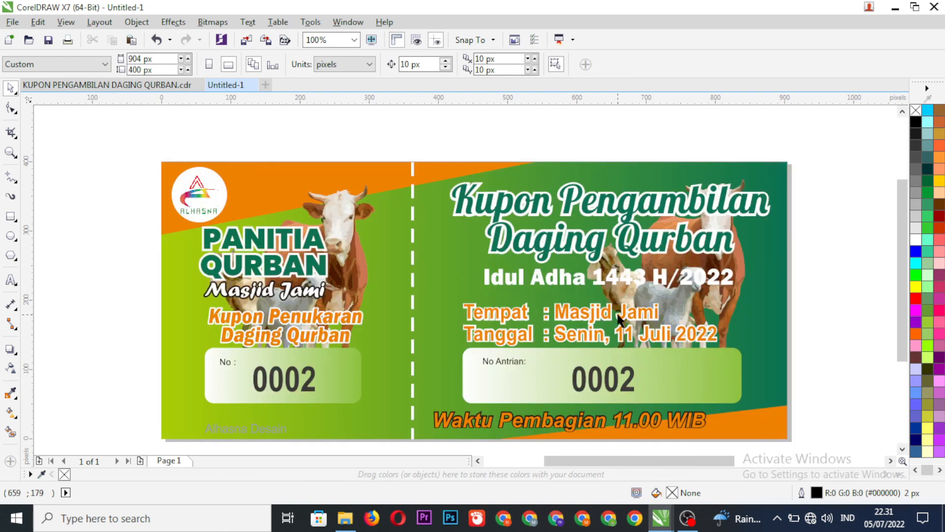
{"action": "left_click_drag", "start_coordinate": [698, 462], "coordinate": [706, 464]}
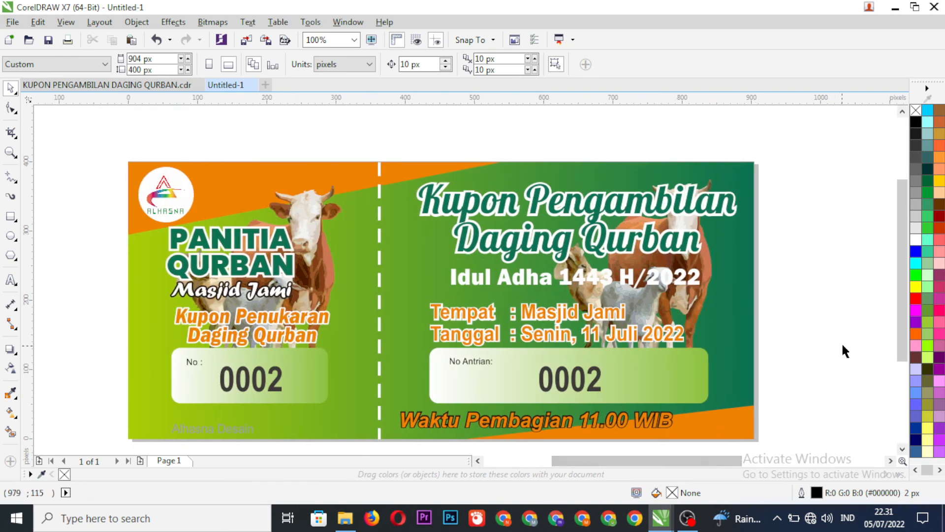
{"action": "left_click", "coordinate": [900, 306]}
{"action": "left_click_drag", "start_coordinate": [901, 308], "coordinate": [902, 318]}
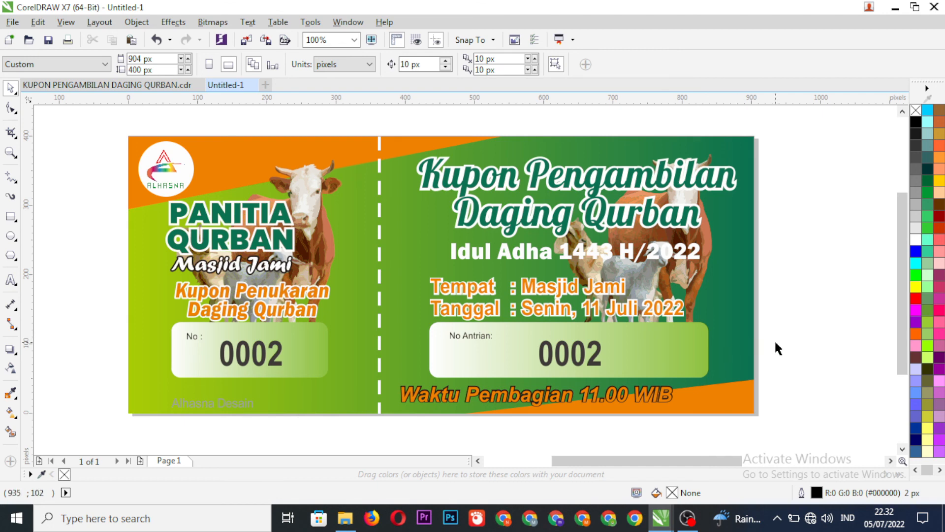
{"action": "scroll", "coordinate": [672, 301], "scroll_direction": "up", "scroll_amount": 2}
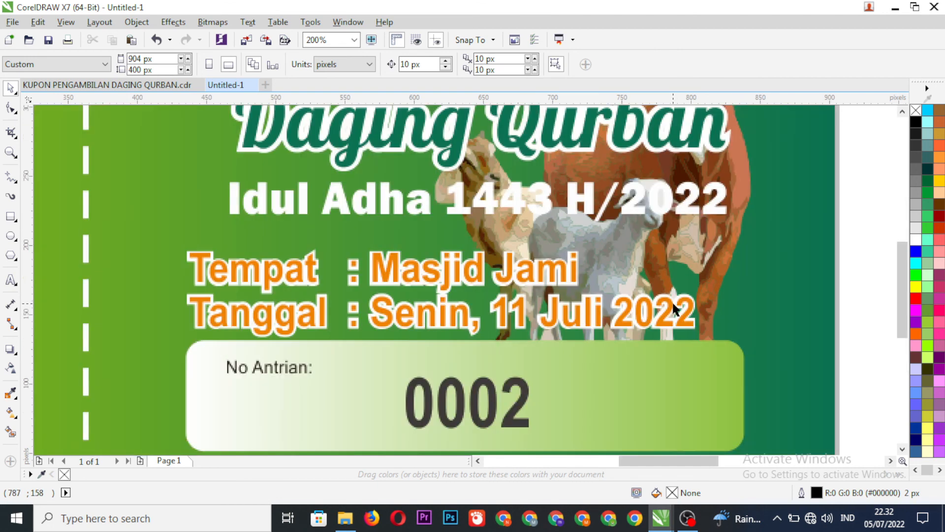